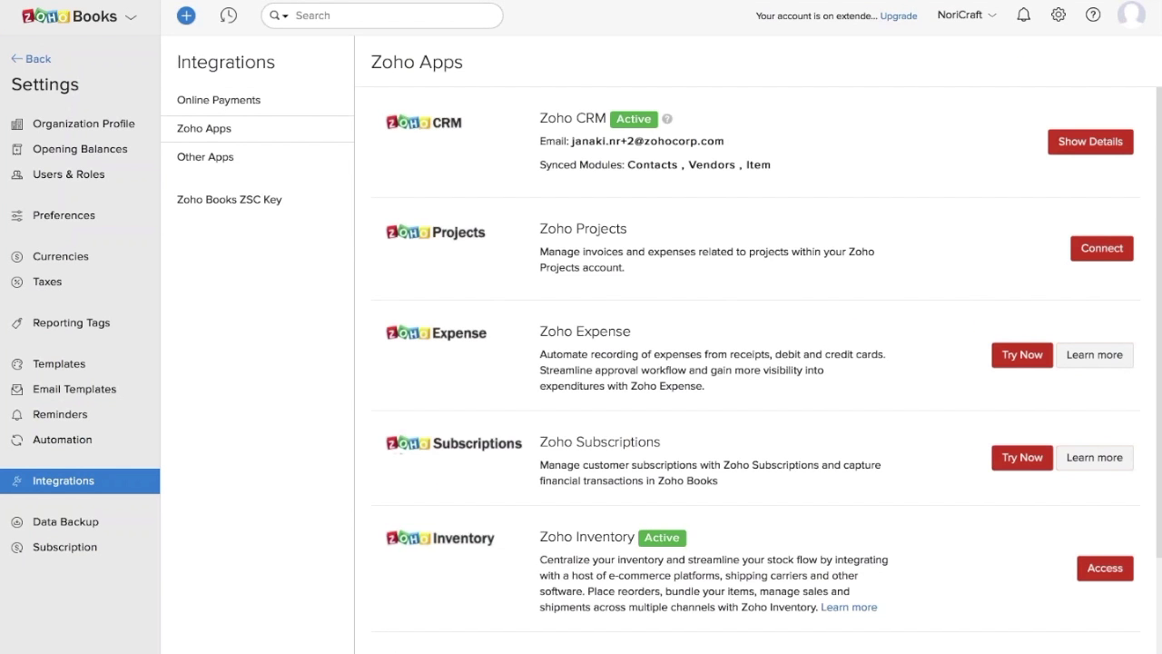
scroll(527, 449, down, 2)
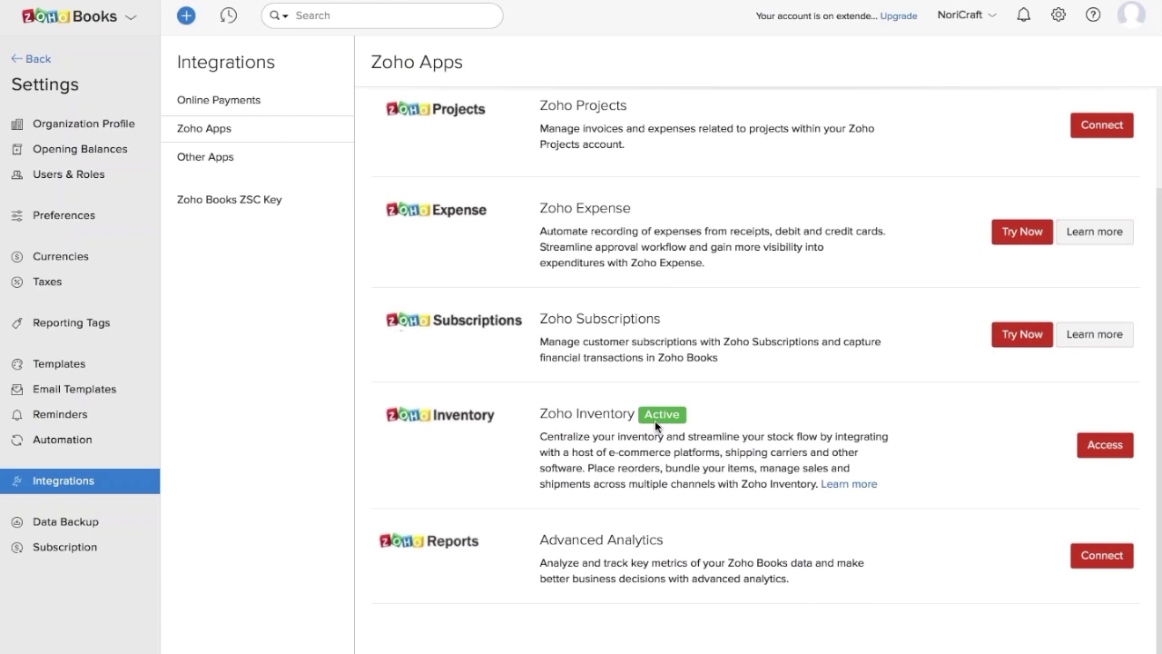
- Launch the Zoho Inventory dashboard from the Books integration and bring up the Top Selling Items period choices
click(1105, 445)
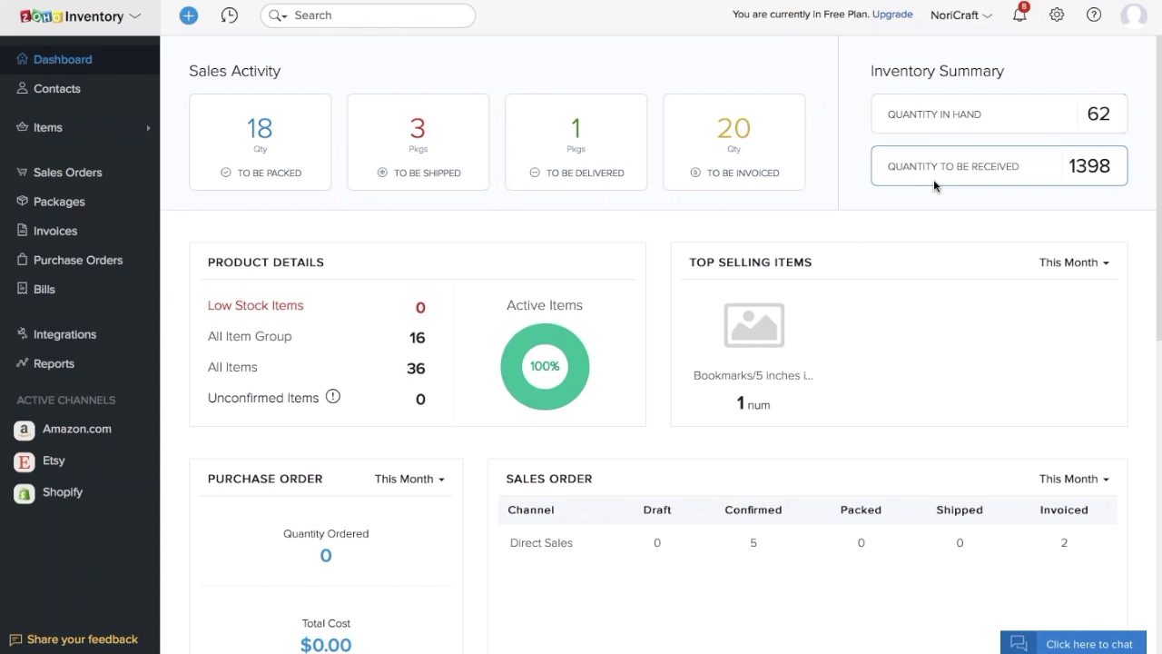
scroll(885, 257, down, 2)
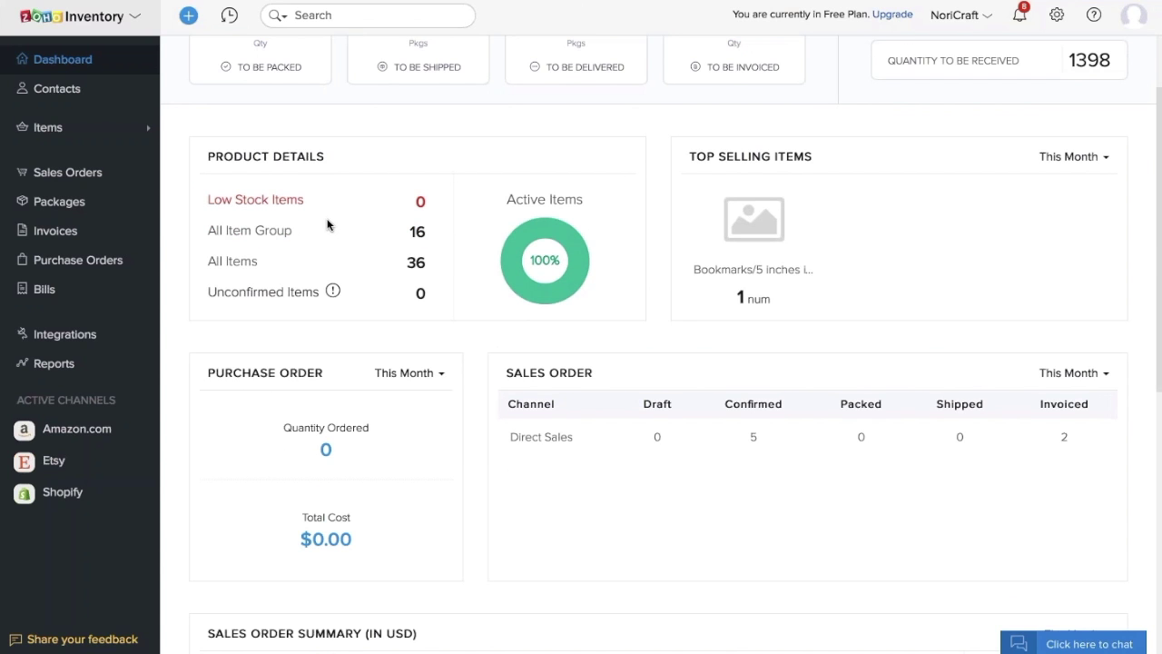
click(1100, 157)
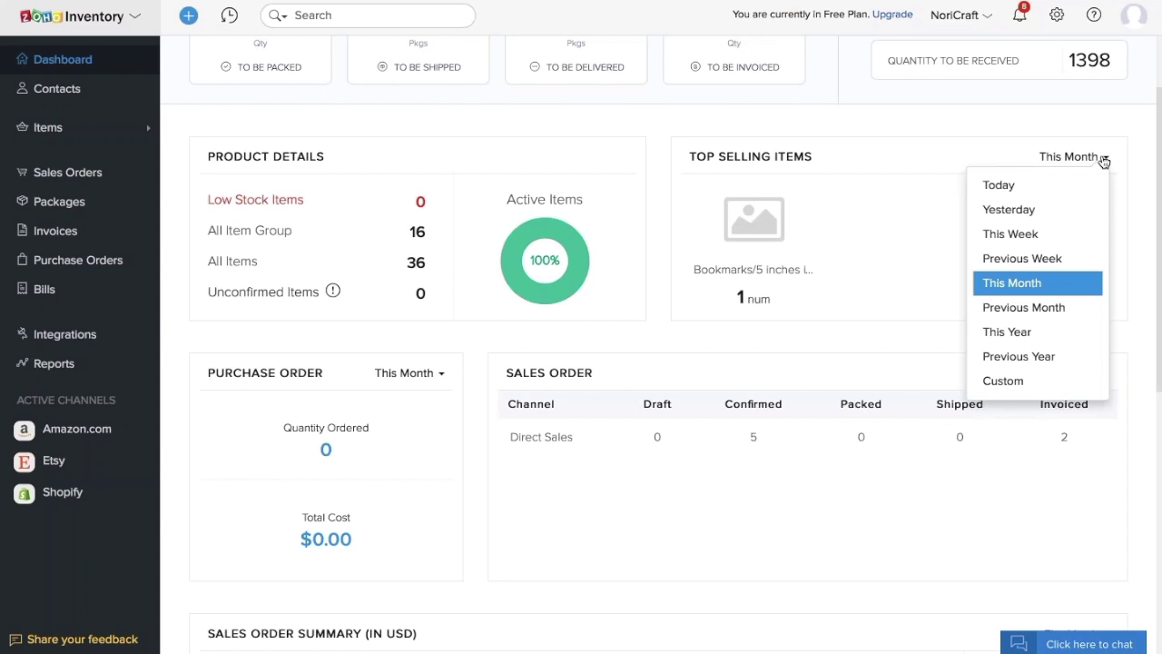
- Switch Top Selling Items to Previous Year and review the dashboard figures
click(1035, 356)
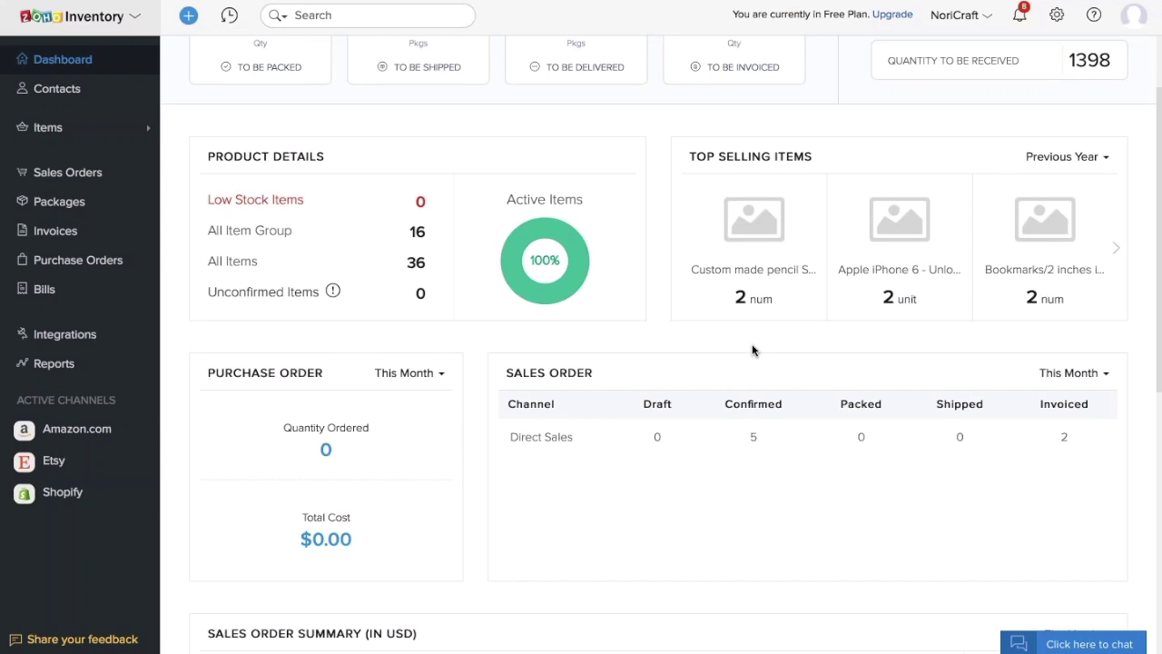
scroll(751, 351, down, 3)
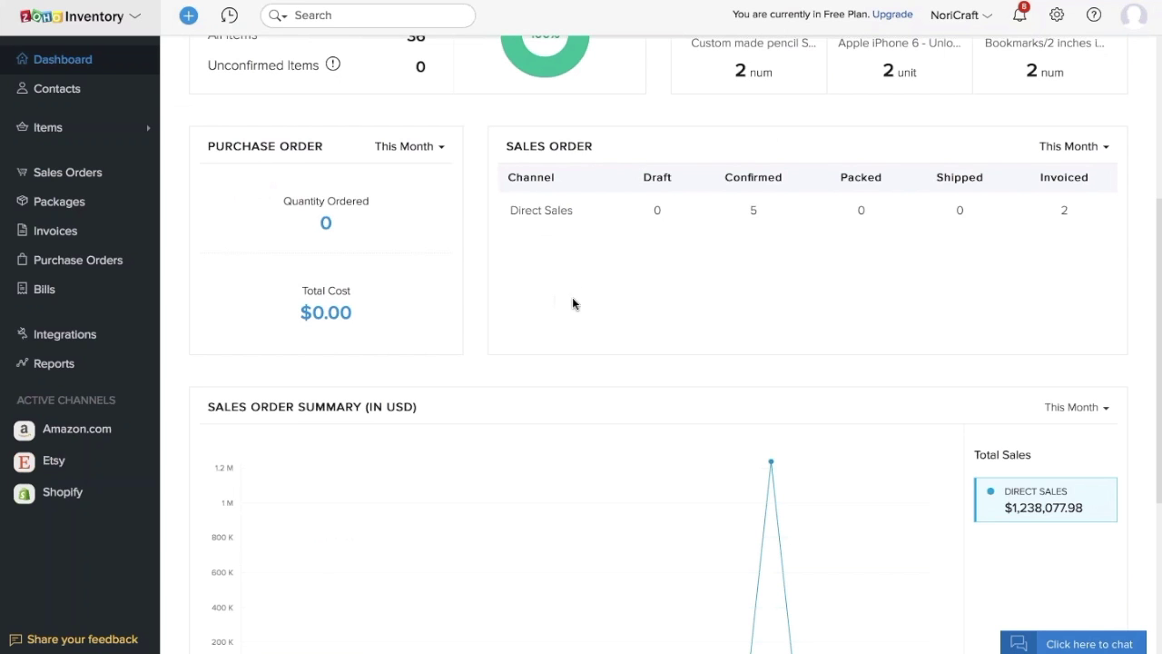
scroll(572, 303, up, 4)
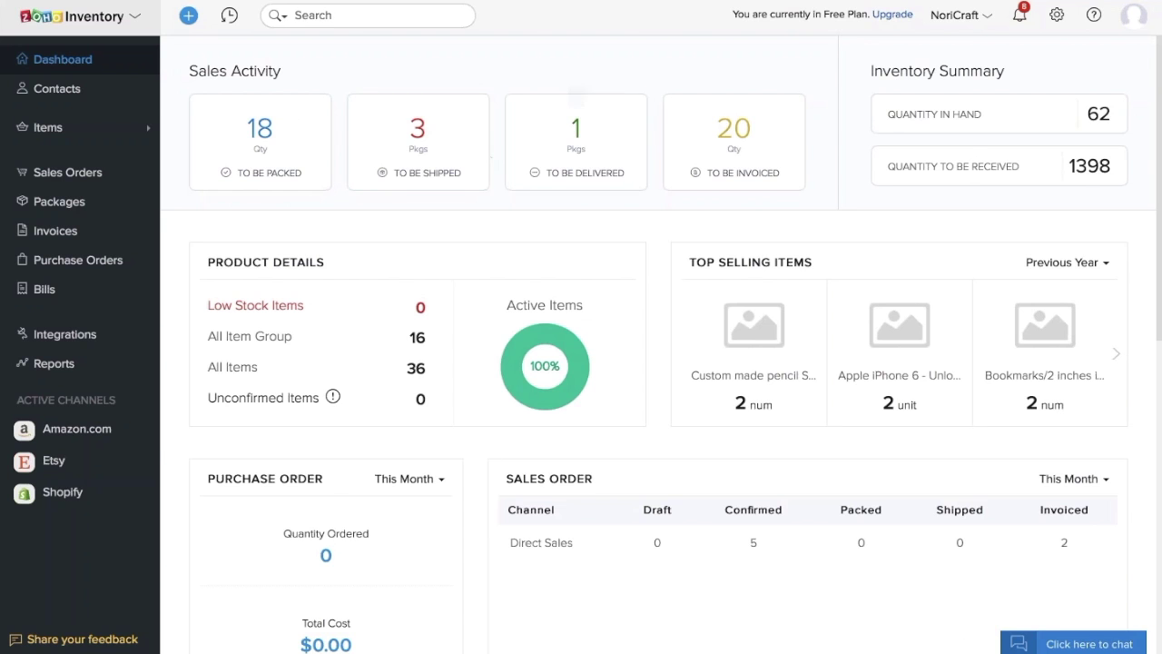
scroll(554, 273, down, 3)
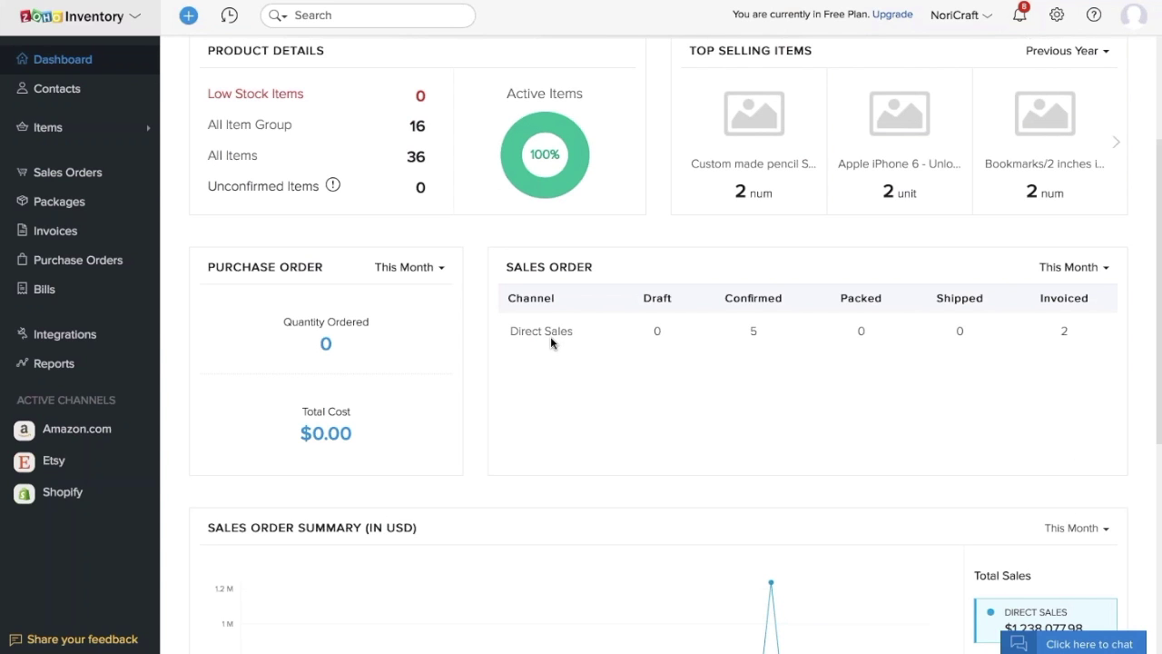
click(1071, 267)
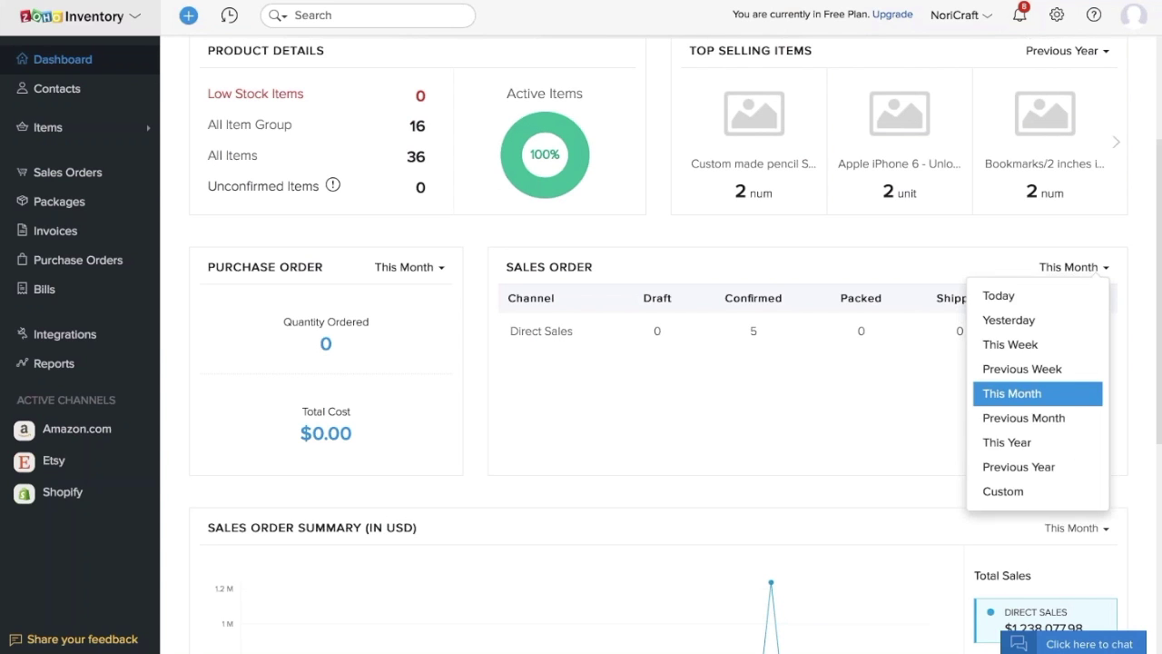
- Set the Sales Order widget to Previous Year and the Sales Order Summary to Previous Quarter
click(1019, 466)
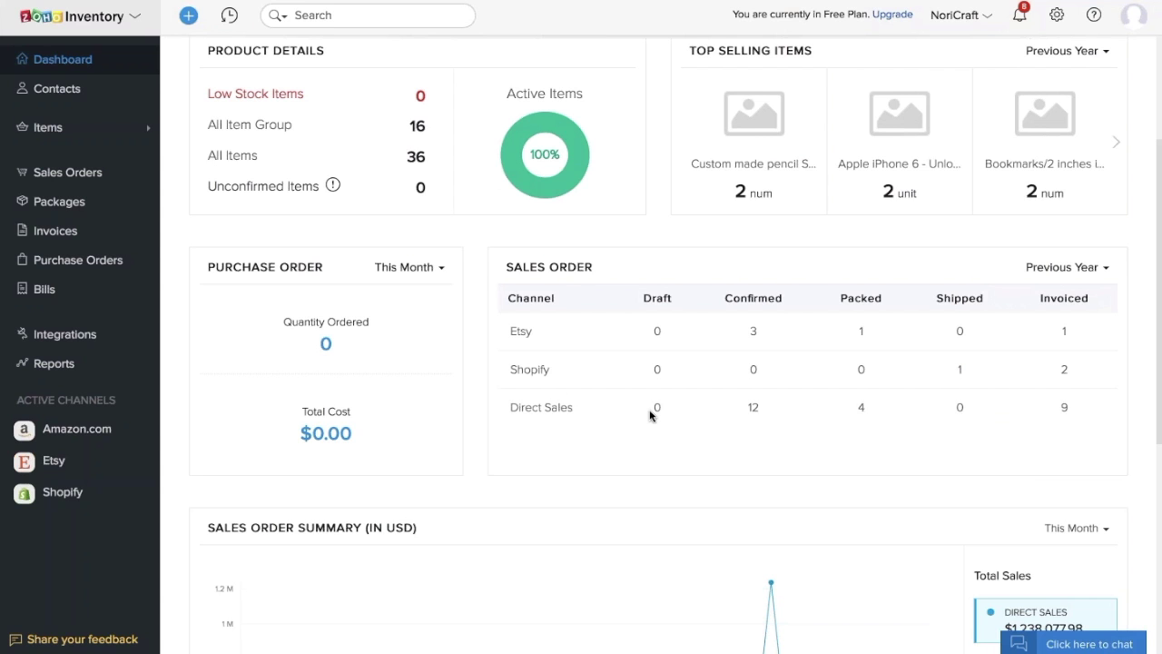
scroll(889, 433, down, 4)
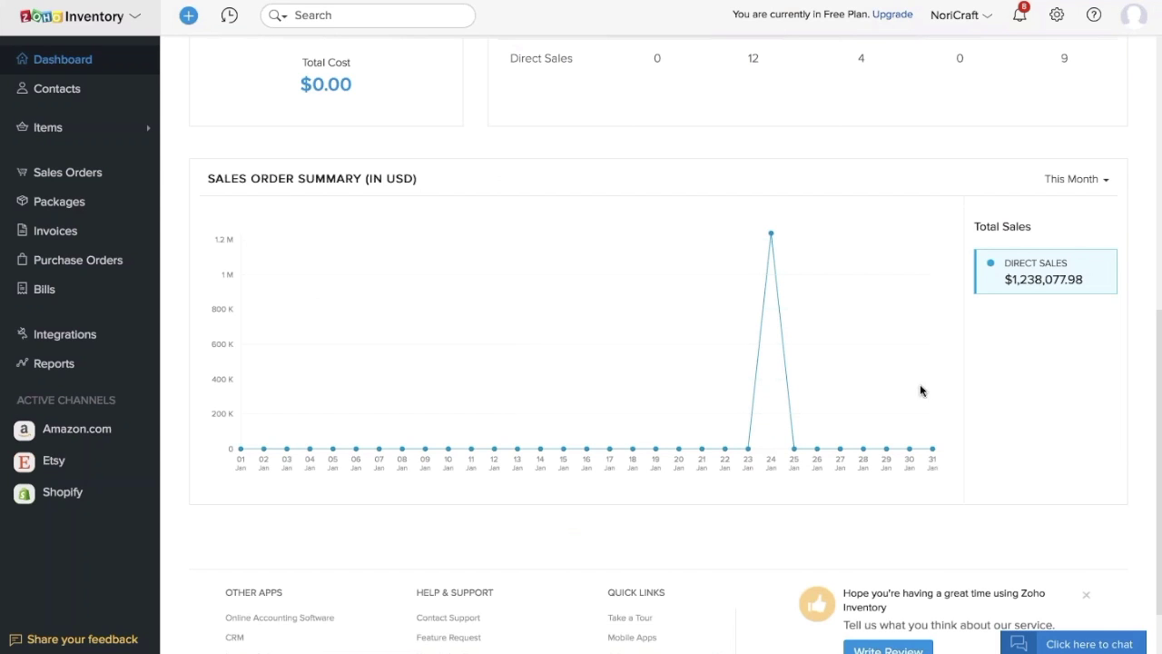
click(1107, 184)
click(1042, 314)
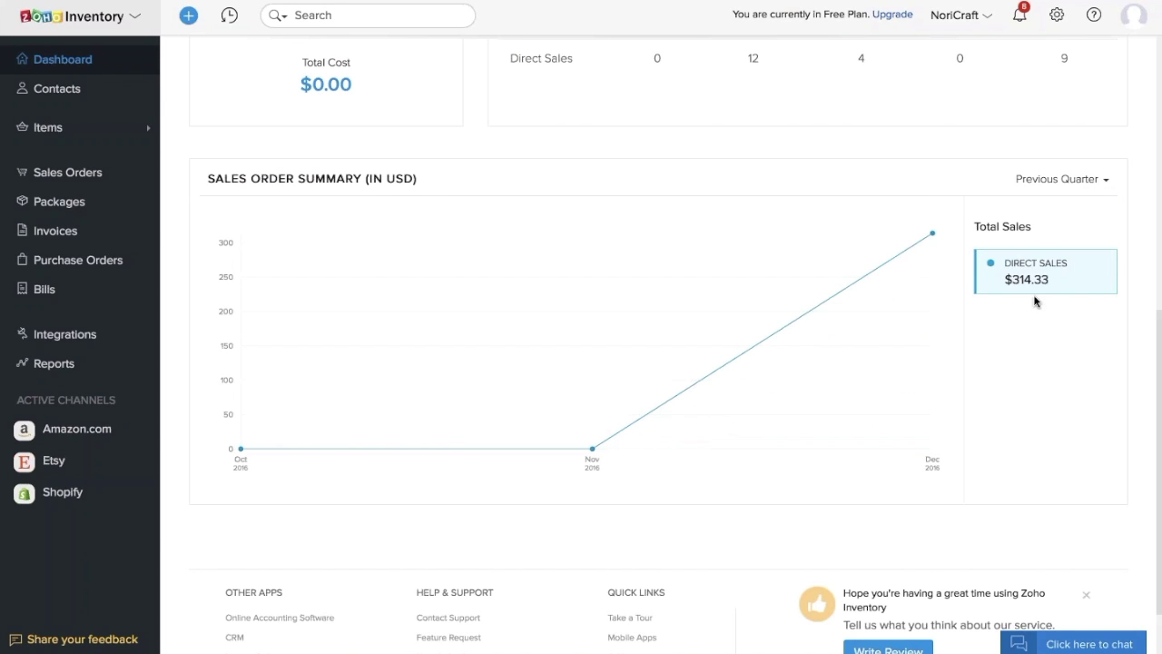
scroll(1018, 402, up, 10)
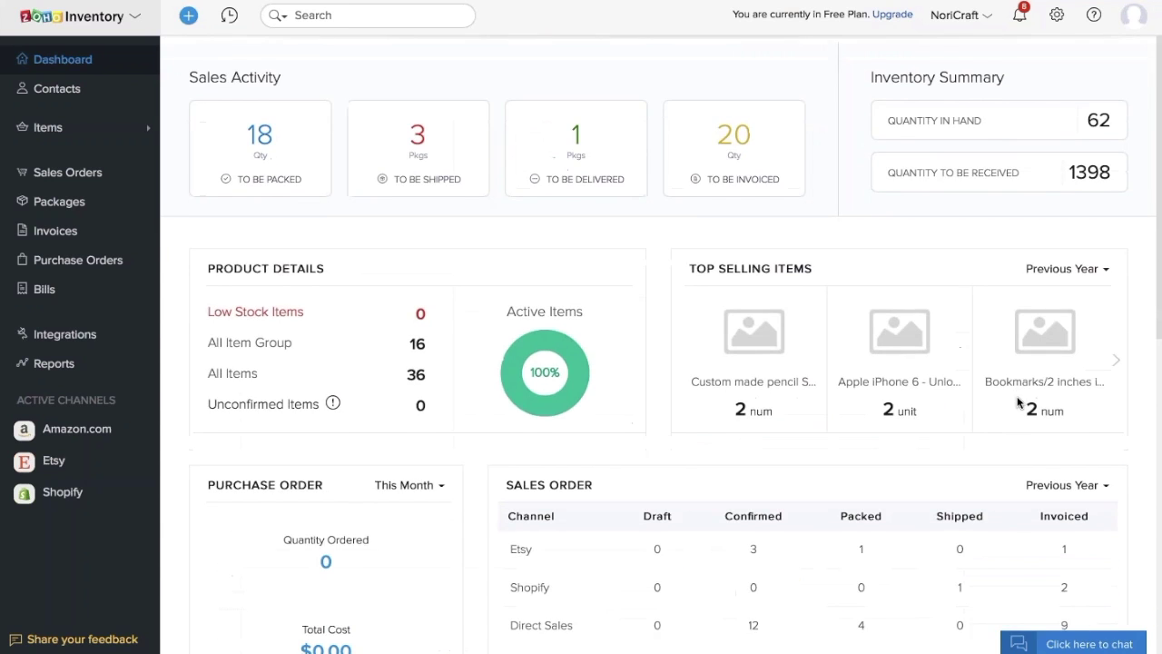
click(81, 129)
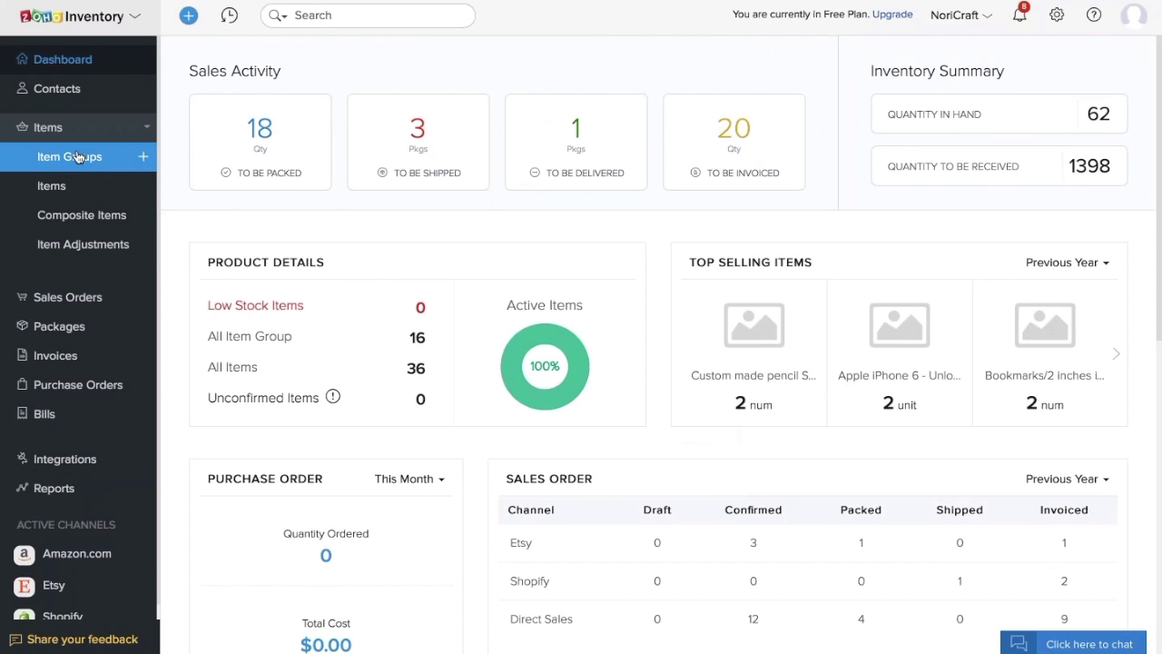
- Show the Item Groups list with each group's item variants and stock
click(78, 157)
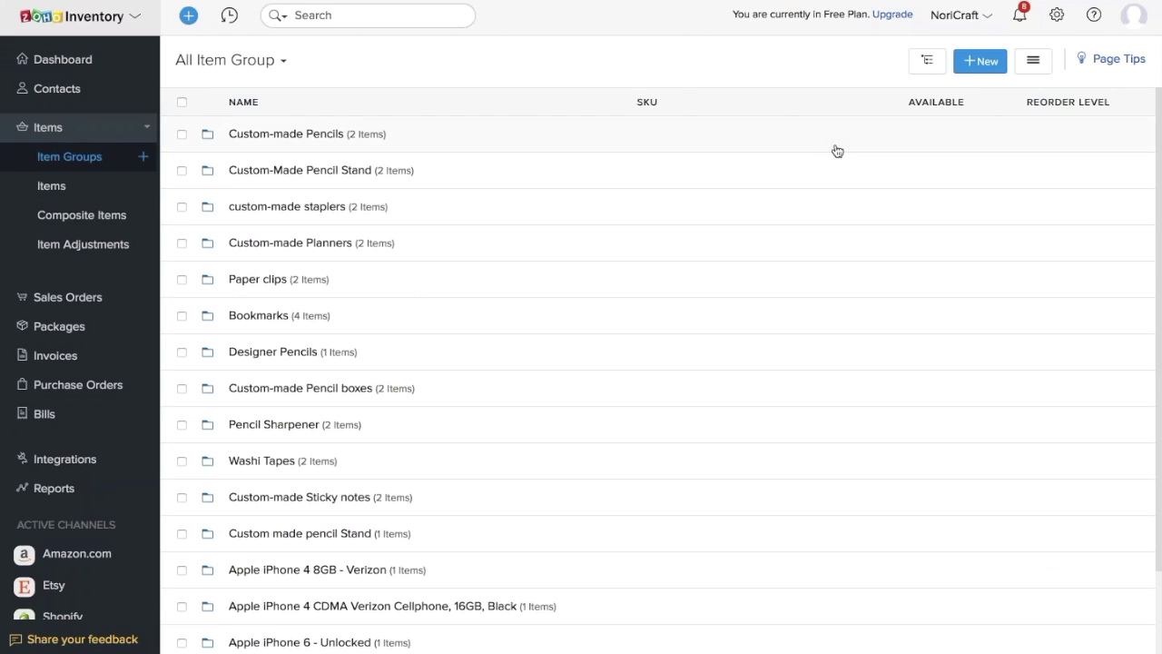
click(927, 60)
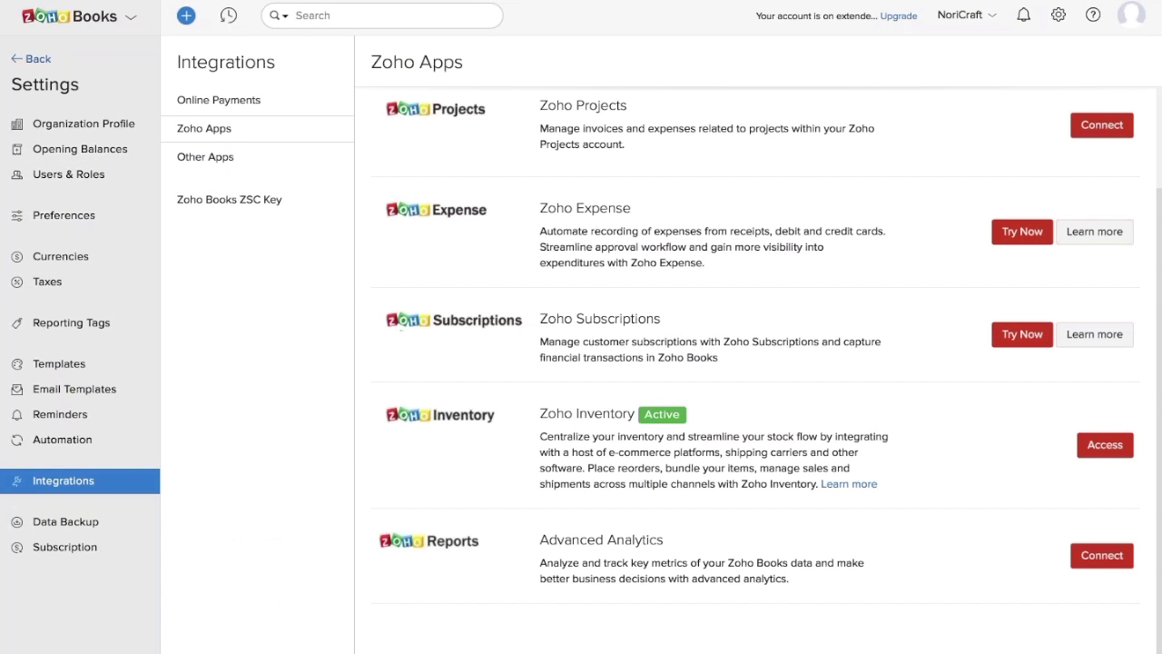
- Browse the Books items list, then bring up Inventory's Composite Items list with Iphone Duo and Stationery Kit
click(36, 59)
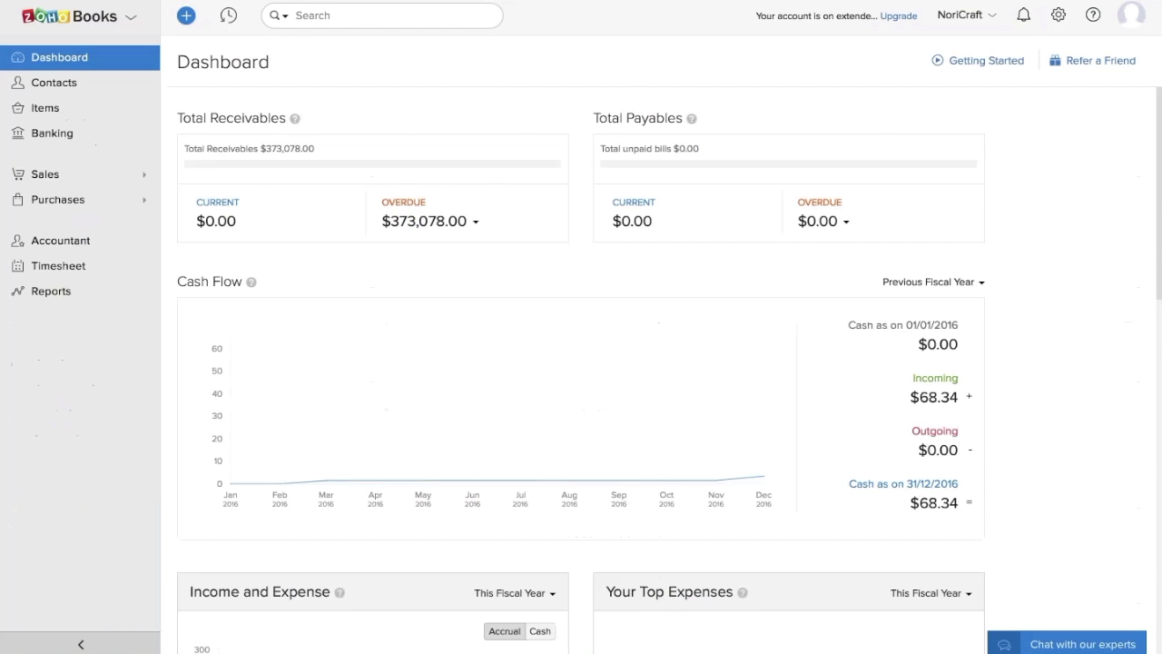
click(81, 110)
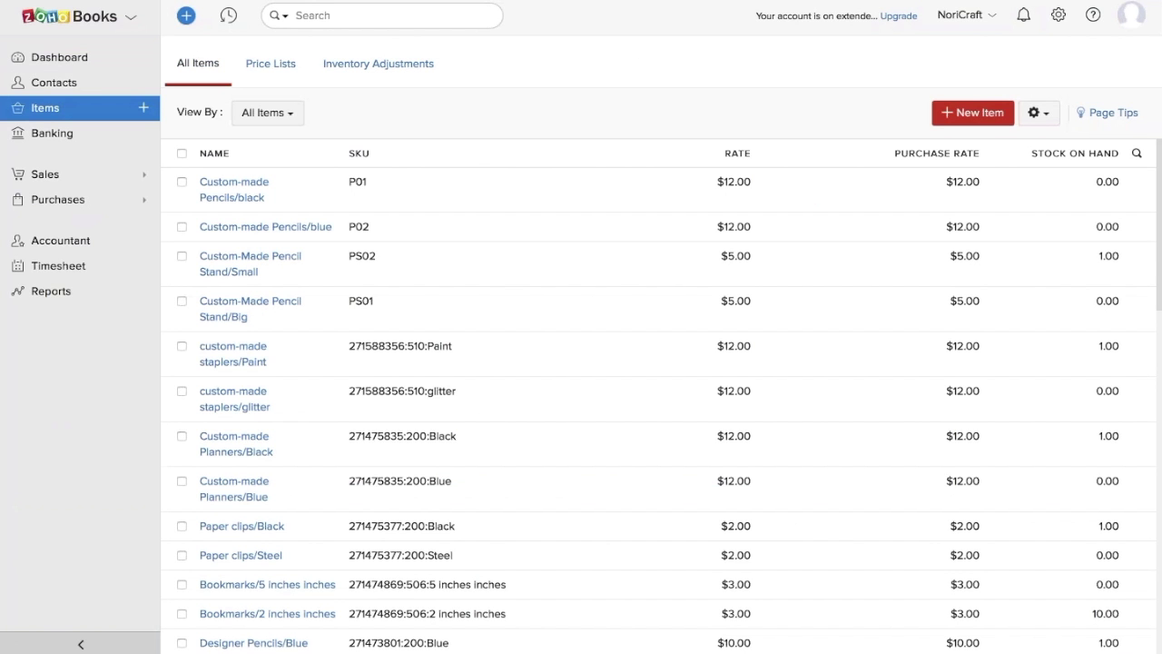
scroll(618, 202, down, 3)
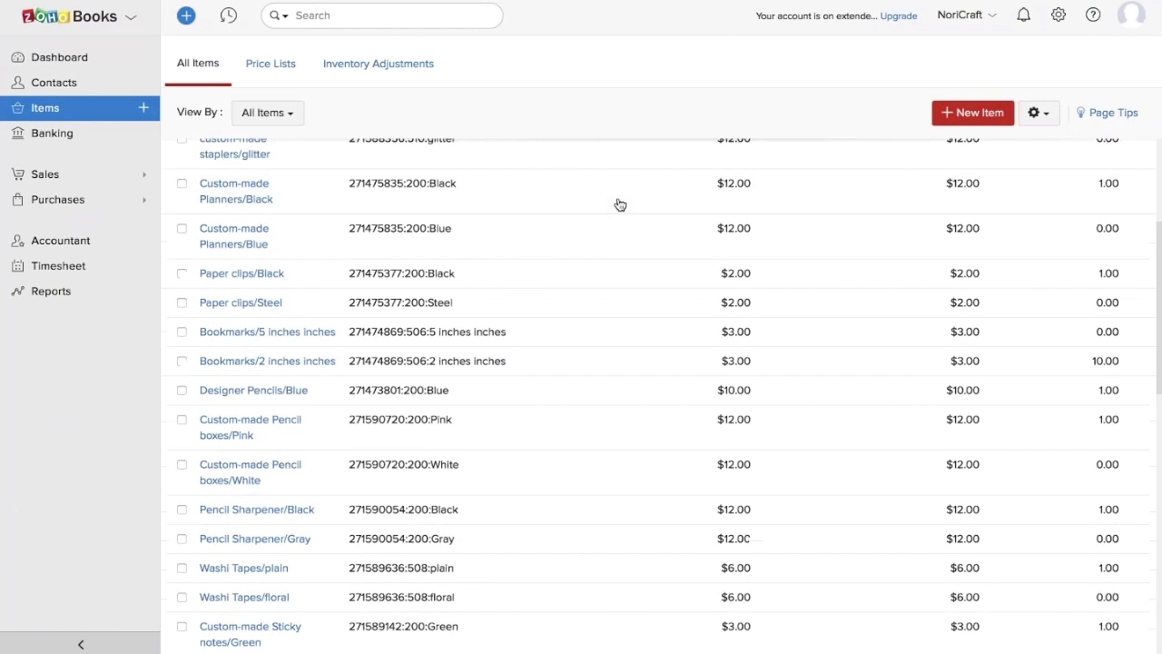
scroll(619, 204, down, 10)
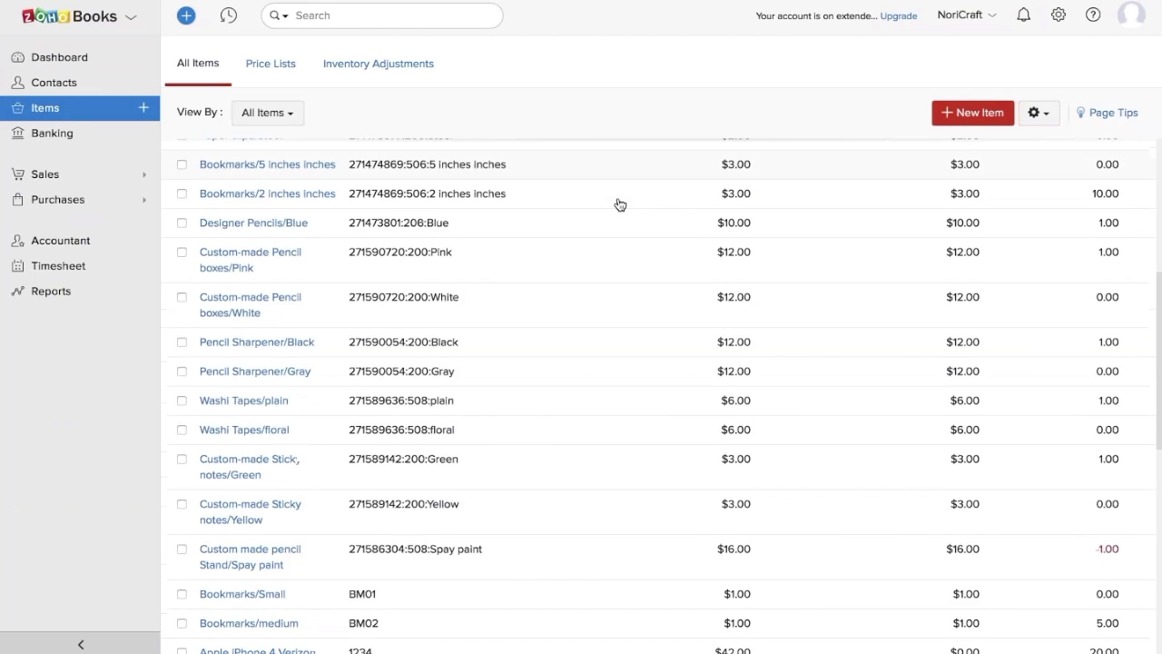
scroll(620, 204, up, 15)
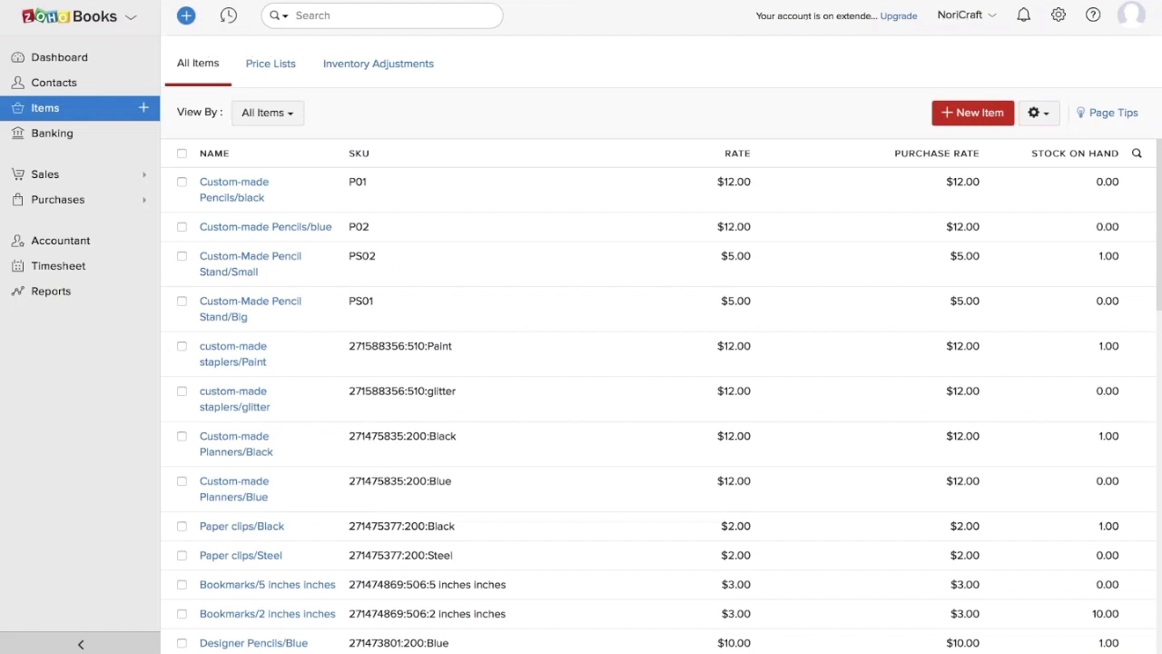
click(108, 60)
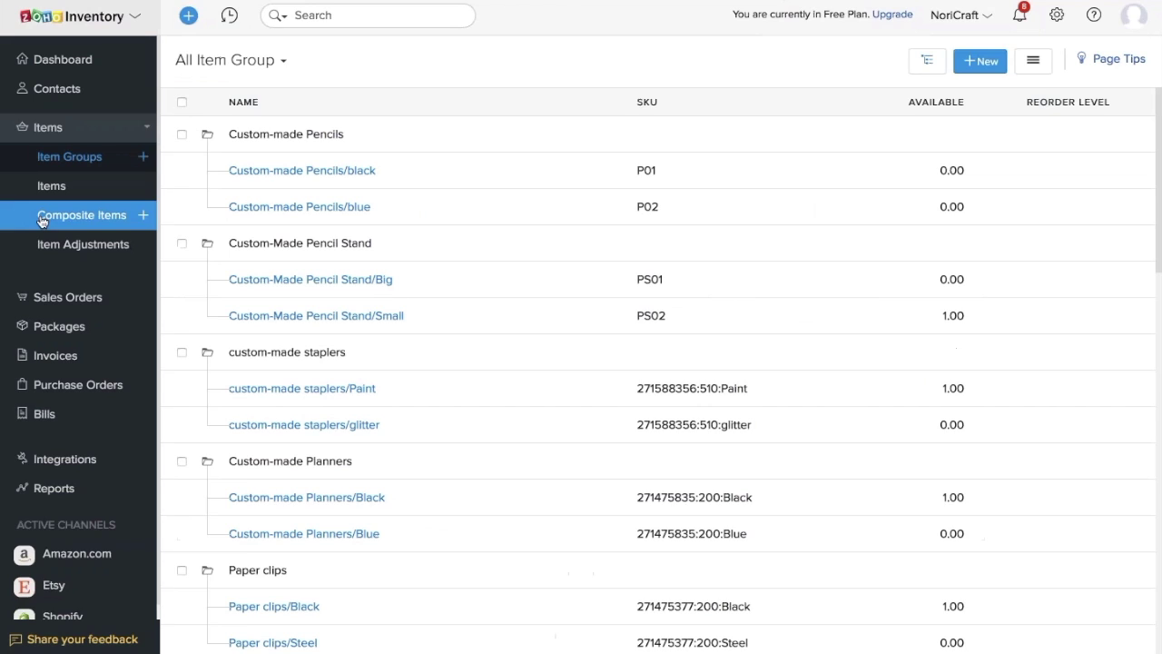
click(43, 219)
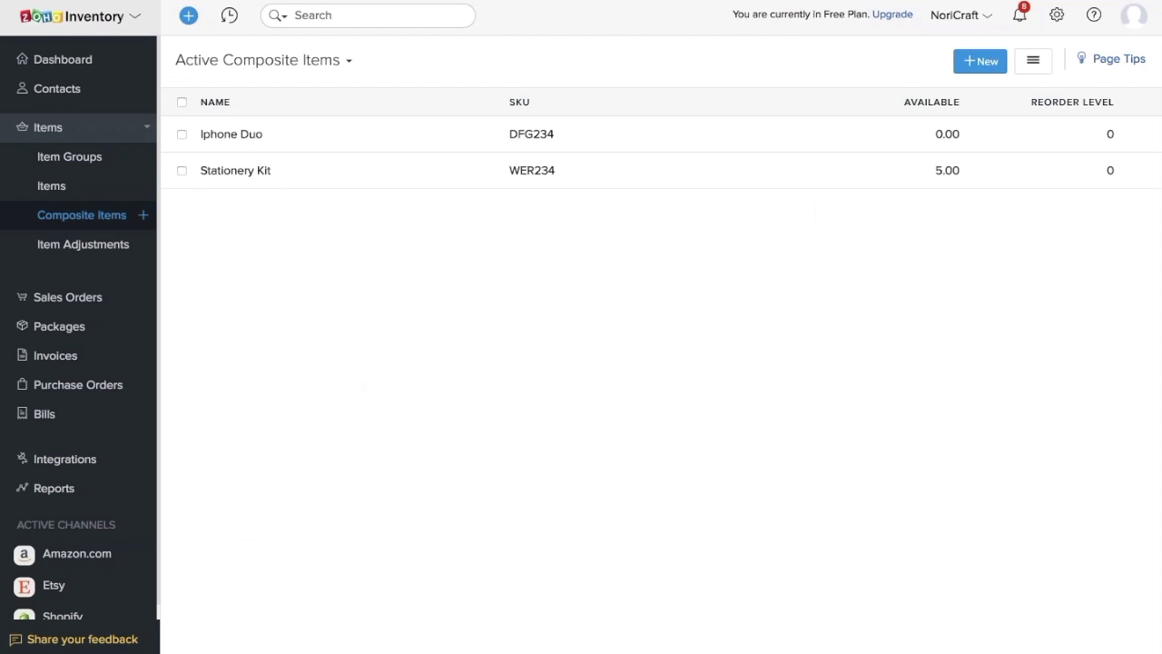
click(988, 71)
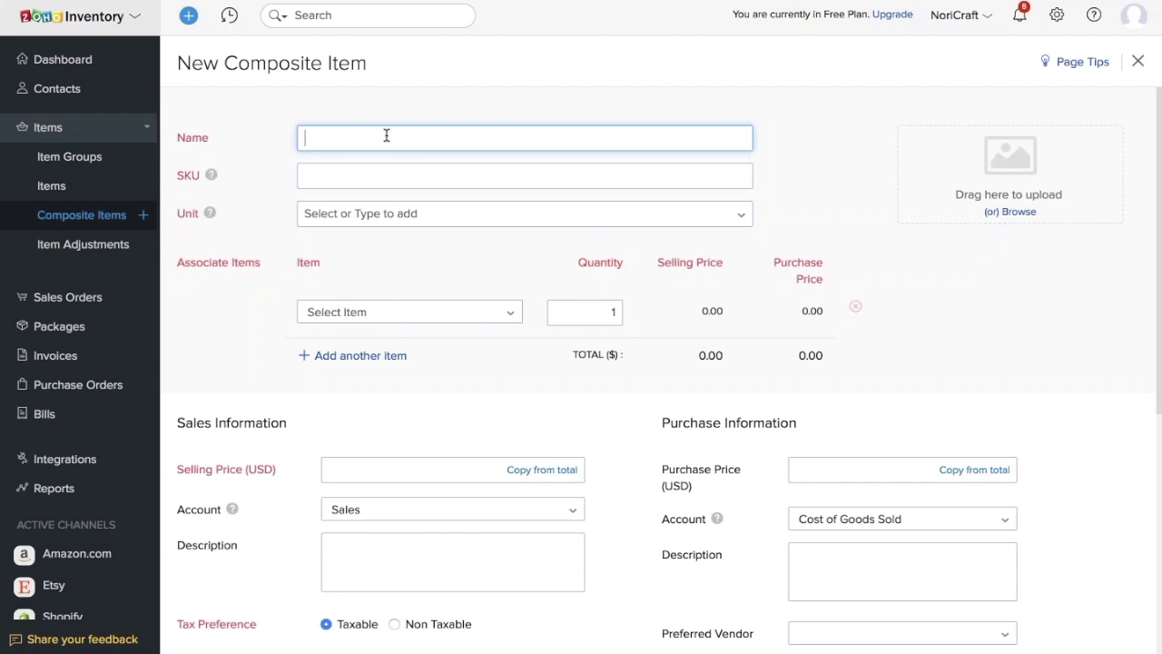
scroll(401, 269, down, 5)
scroll(399, 263, up, 2)
scroll(399, 263, down, 2)
scroll(399, 263, up, 5)
scroll(669, 390, down, 1)
click(624, 55)
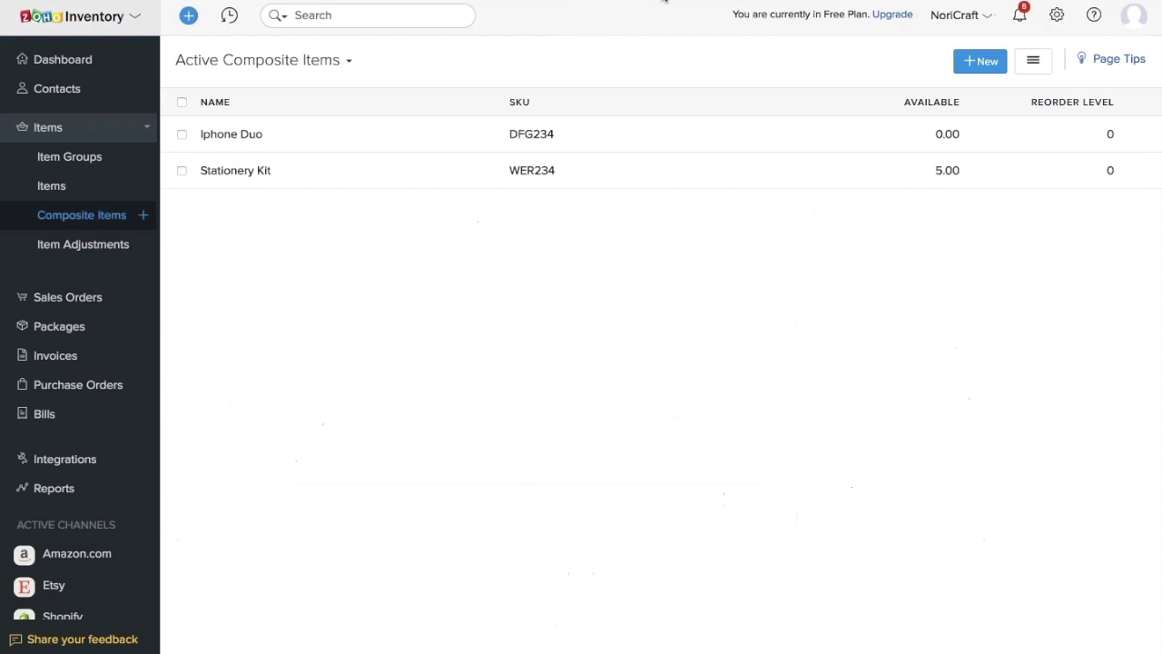
- Go to Item Adjustments and start a new inventory adjustment
click(93, 247)
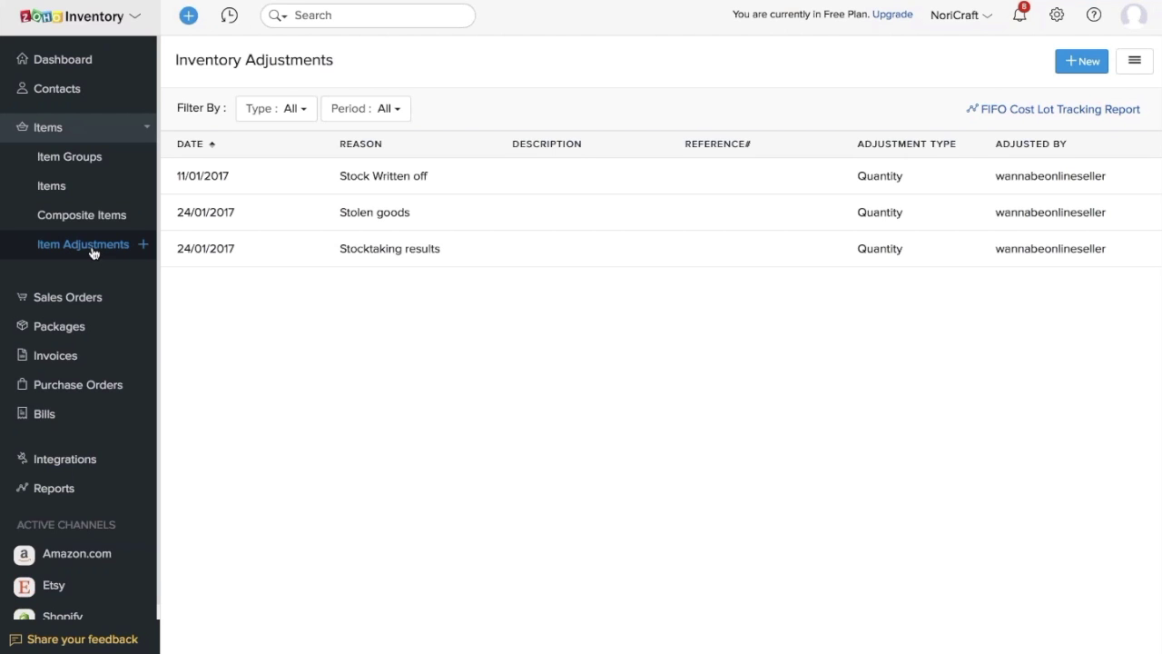
click(143, 244)
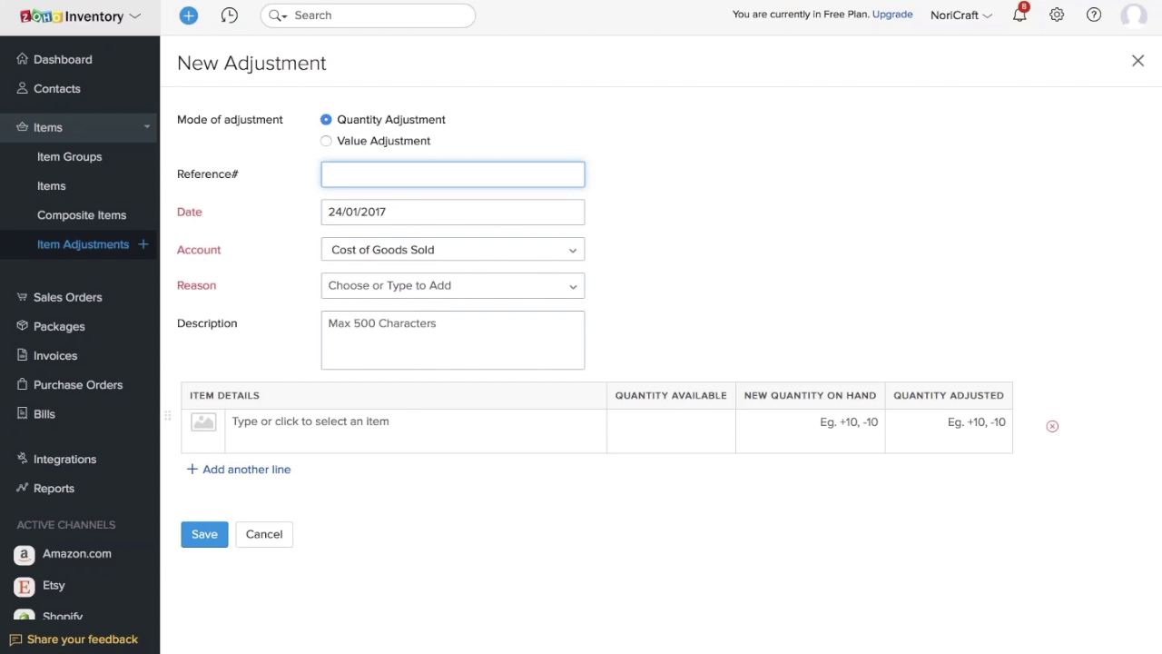
- Keep Cost of Goods Sold as account, set reason Inventory Revaluation, and add black iPhone 4 and gold iPhone 6
click(354, 258)
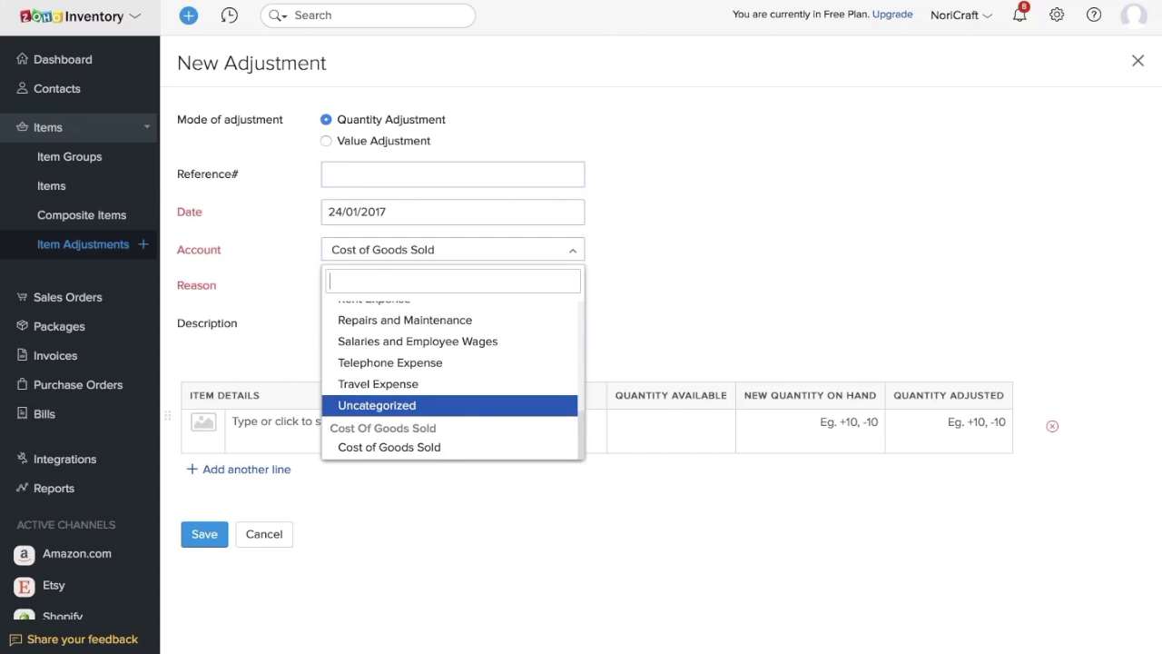
click(727, 296)
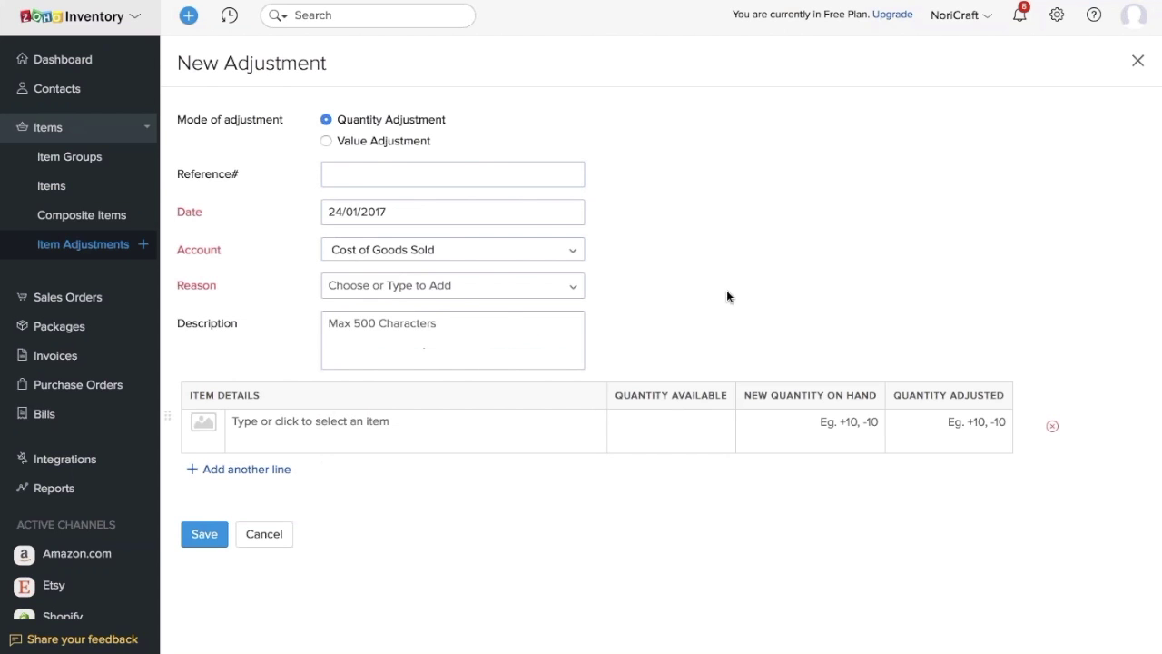
click(416, 290)
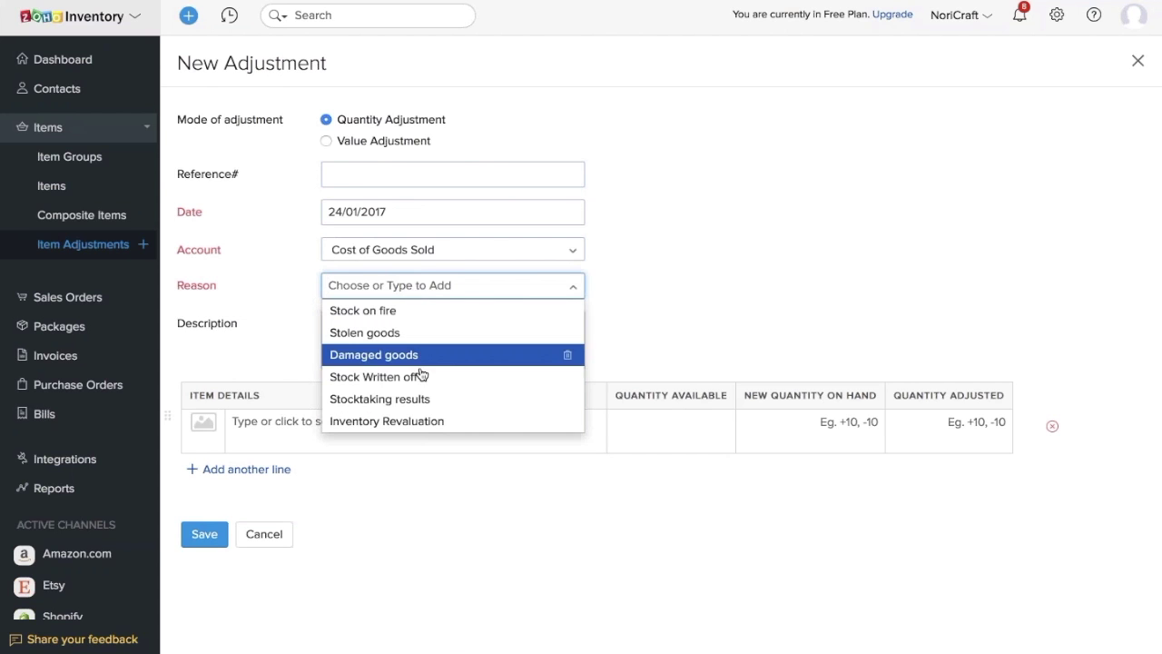
click(403, 422)
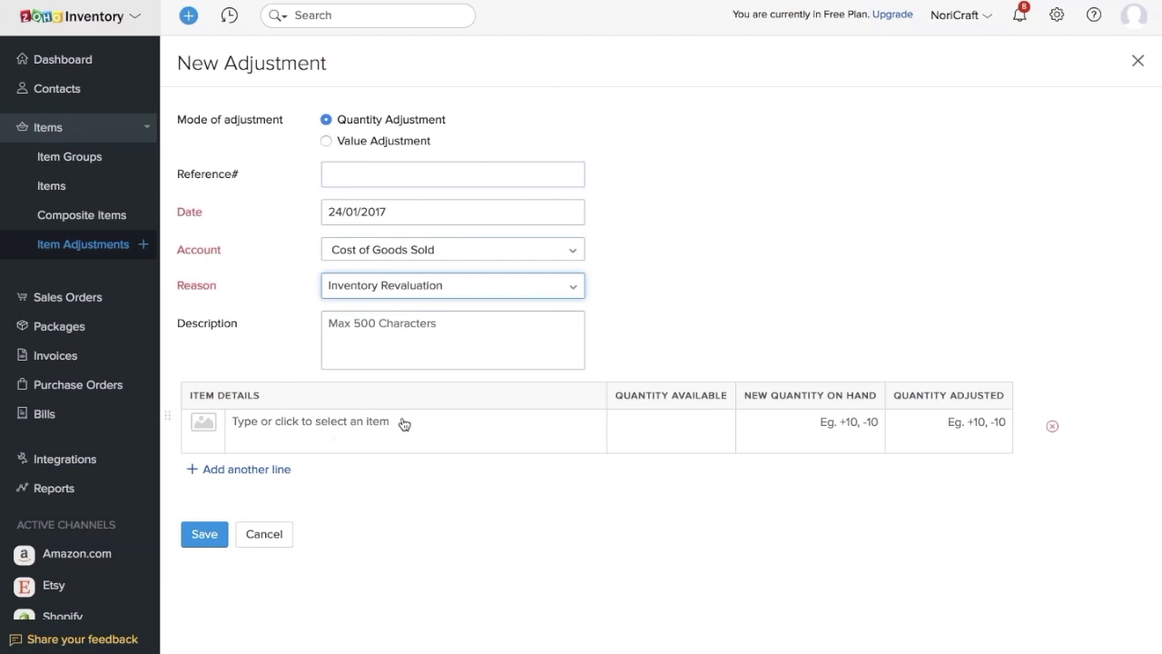
click(352, 422)
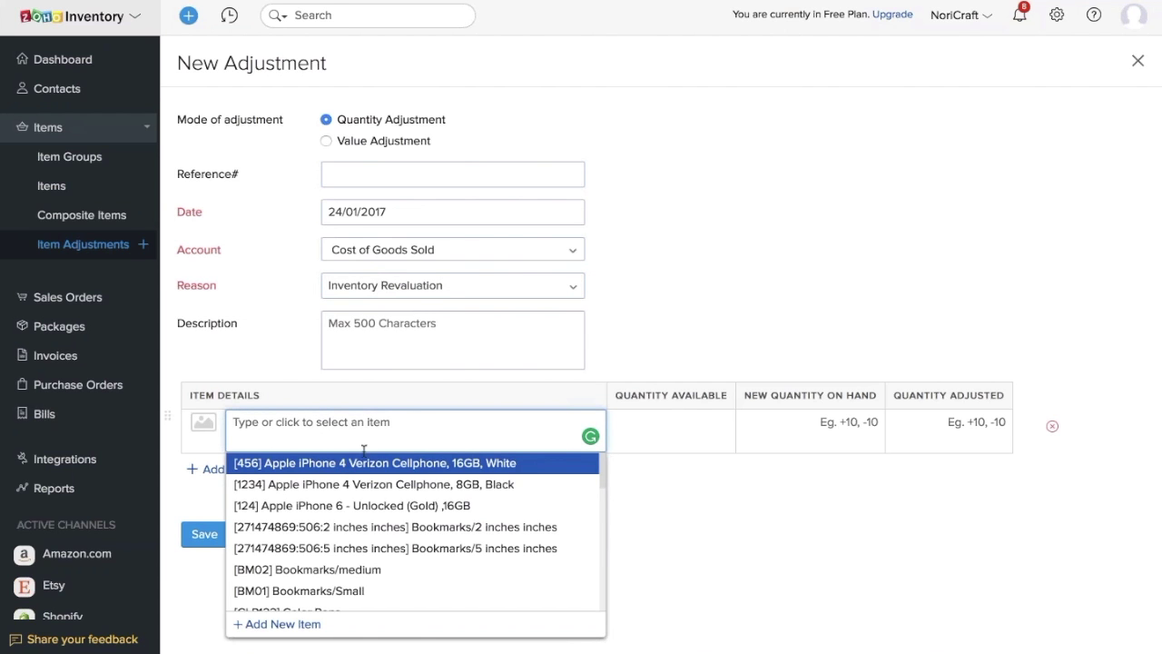
click(368, 504)
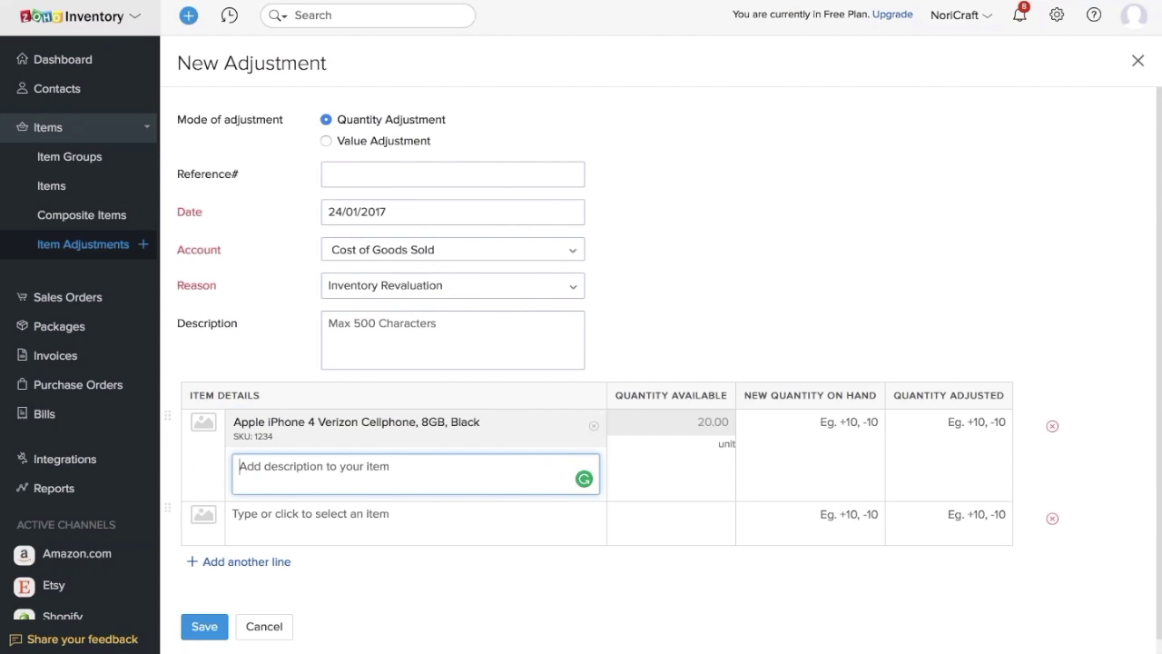
click(343, 514)
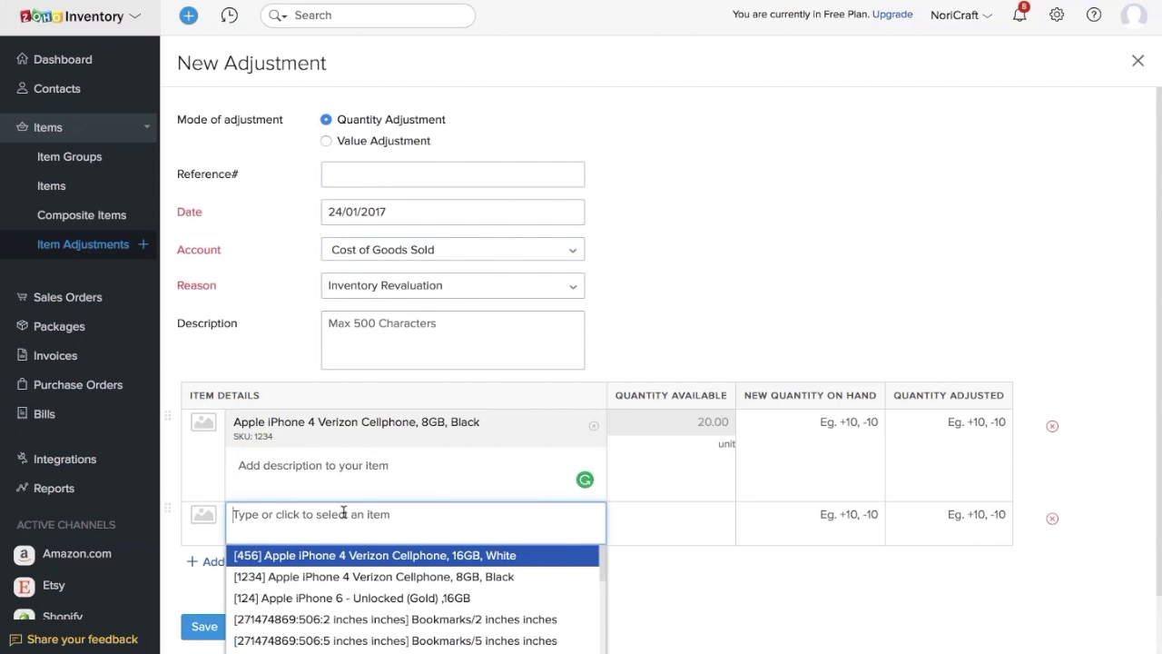
click(348, 599)
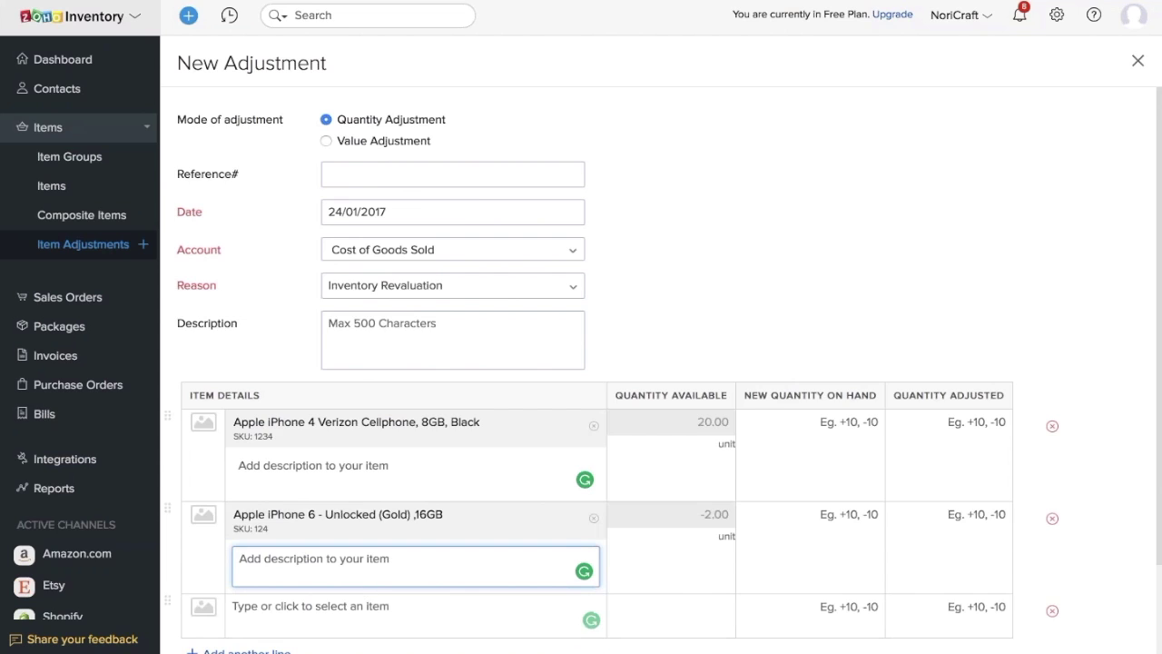
- Enter new quantities on hand of 10 and 20 and save the adjustment
click(852, 424)
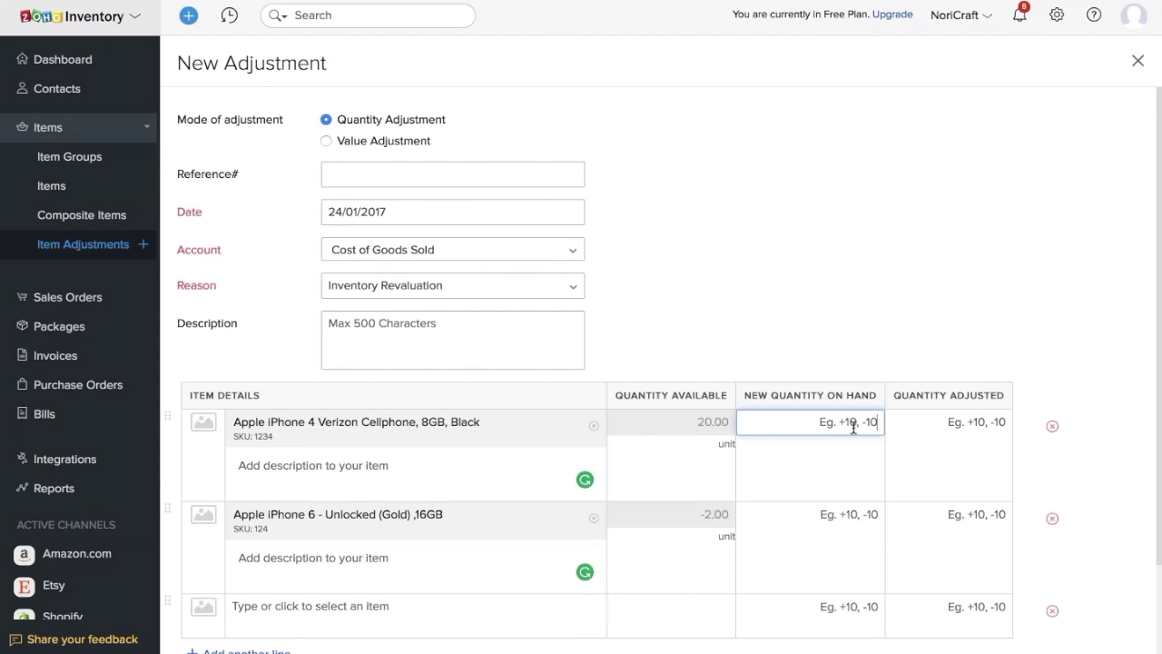
text(+10)
click(810, 513)
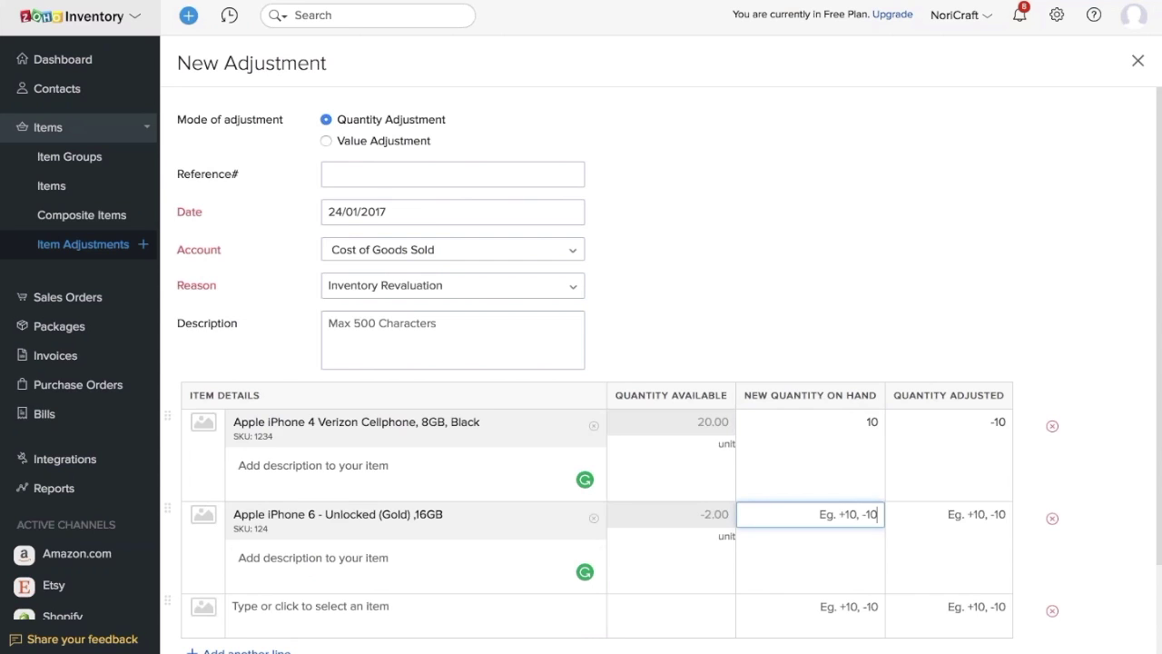
text(+20)
key(Tab)
scroll(581, 363, down, 2)
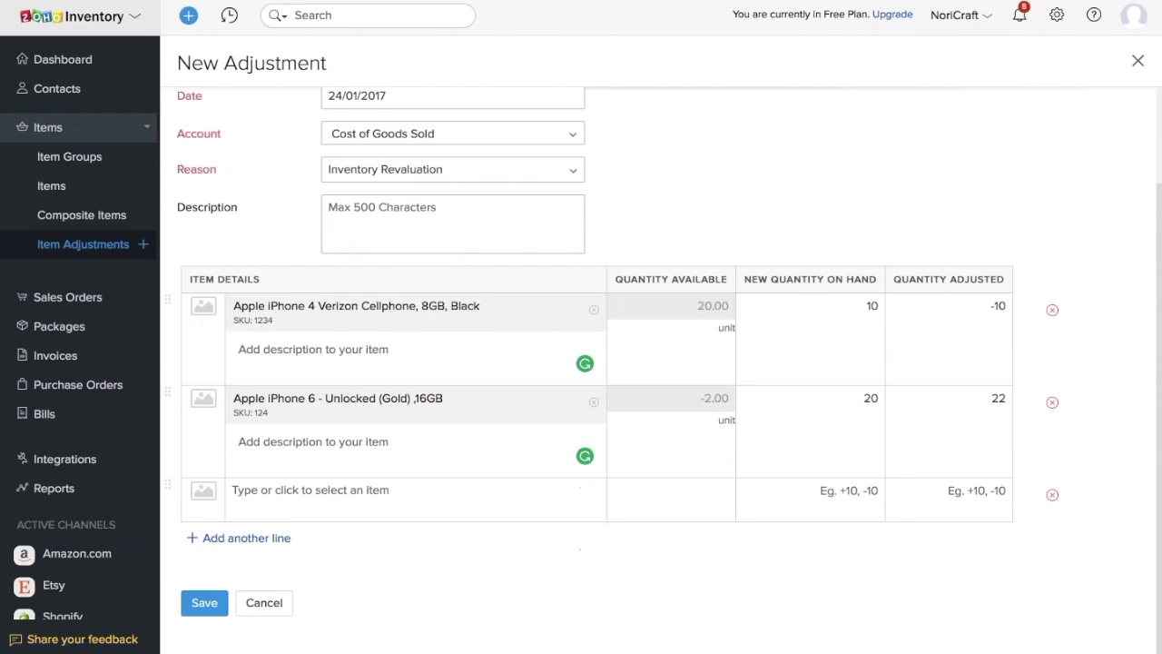
click(199, 607)
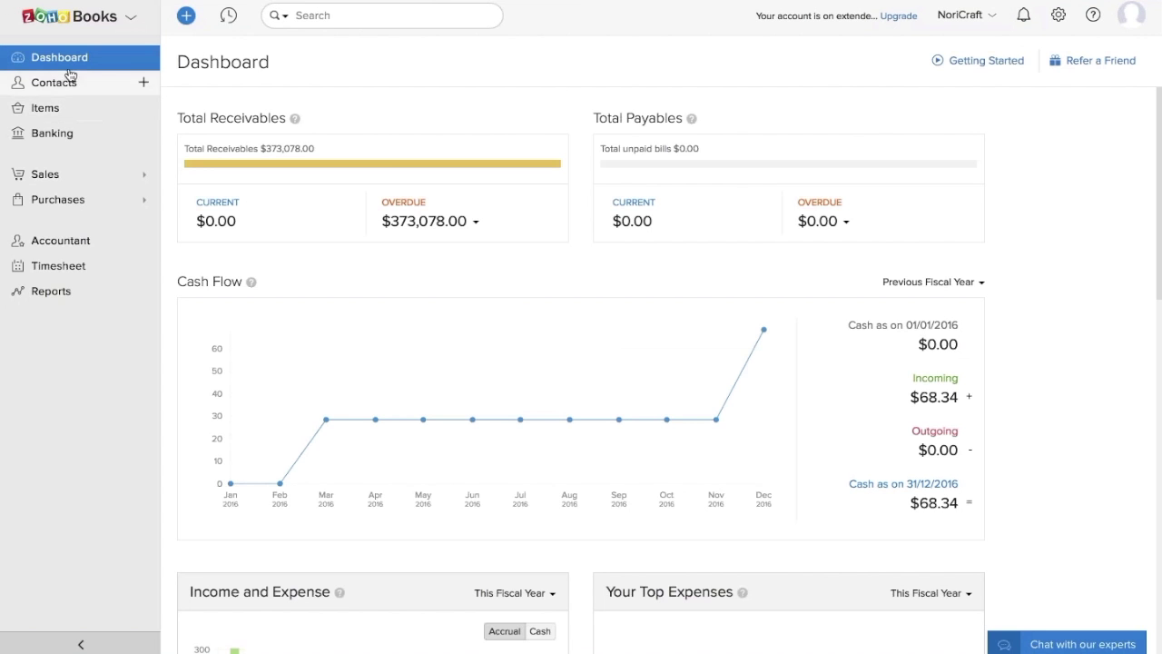
- In Zoho Books, view the synced Inventory Revaluation adjustment's details under Items > Inventory Adjustments
click(68, 107)
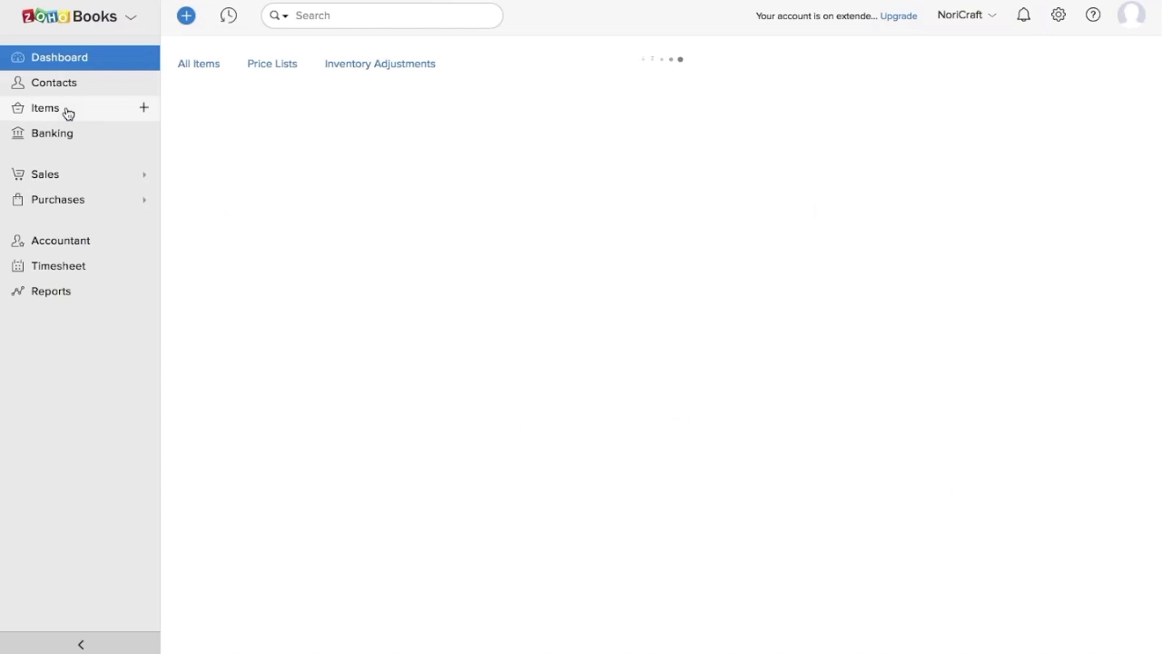
click(362, 66)
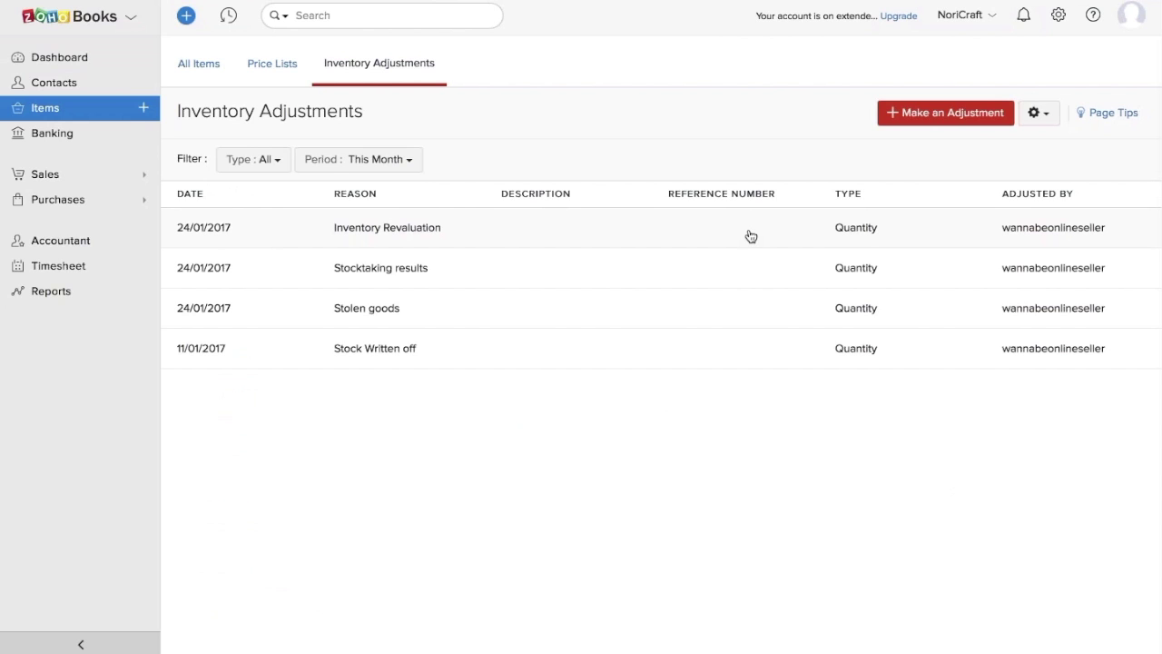
click(374, 232)
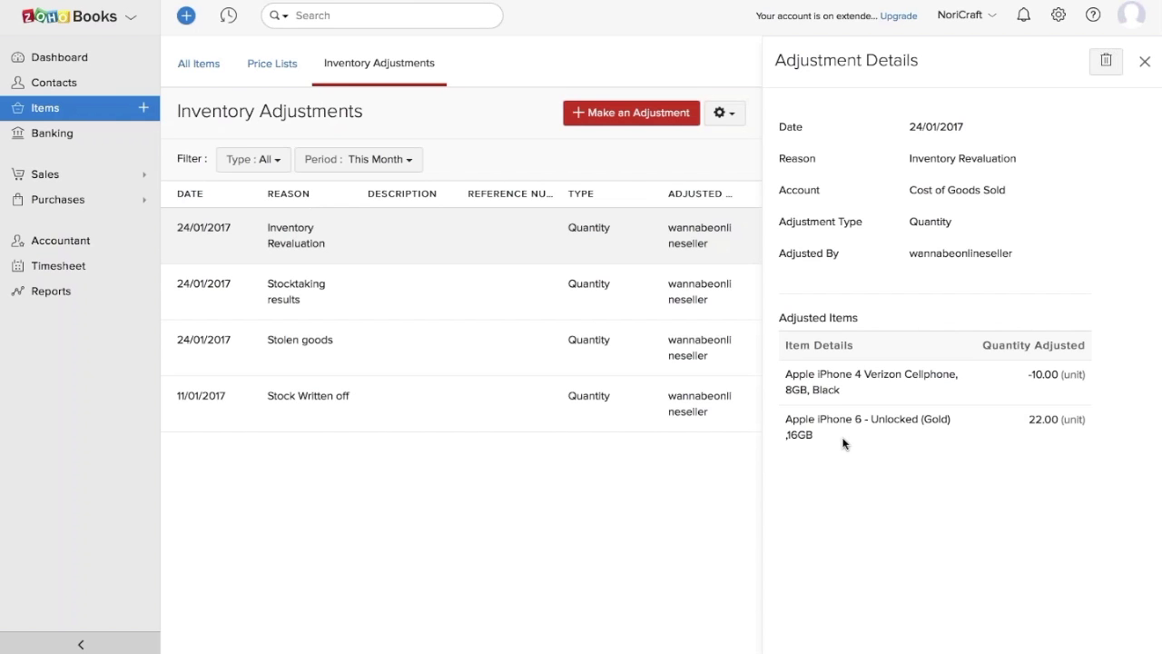
click(1145, 61)
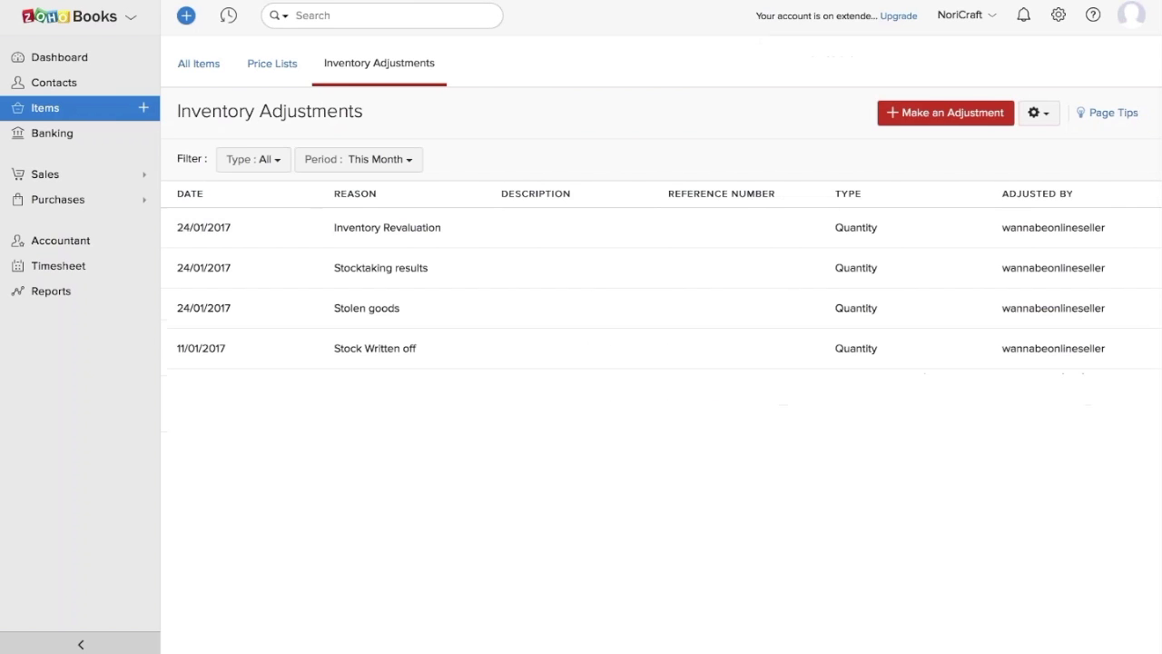
click(701, 16)
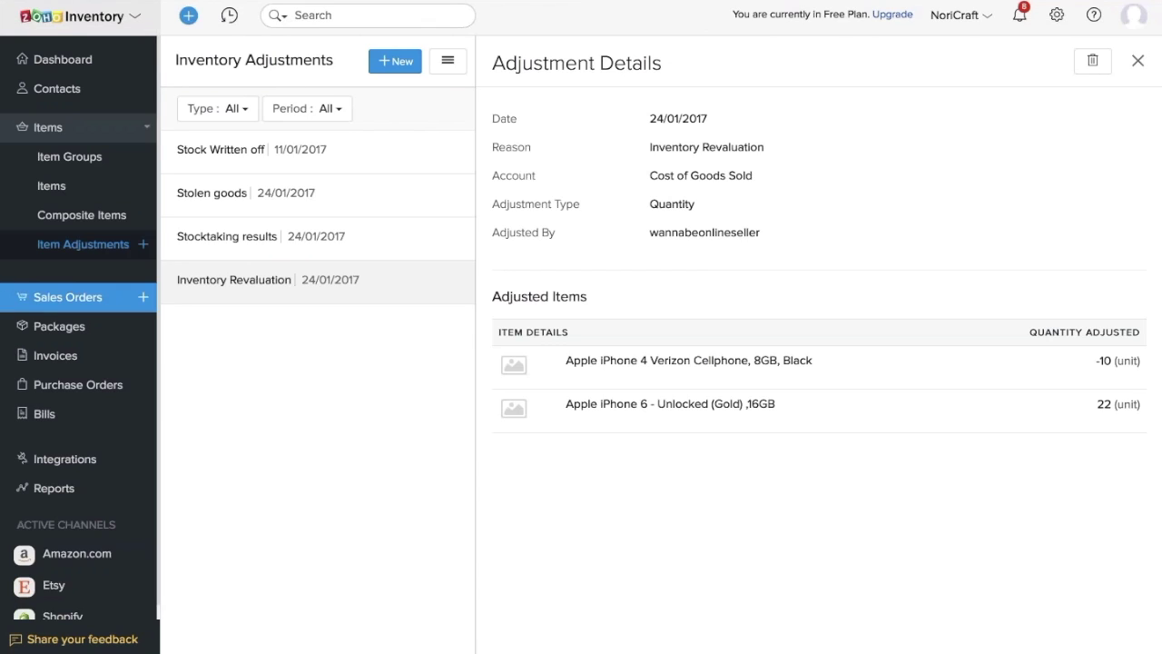
- Bring up the All Sales Orders list from the Zoho Inventory sidebar
click(67, 297)
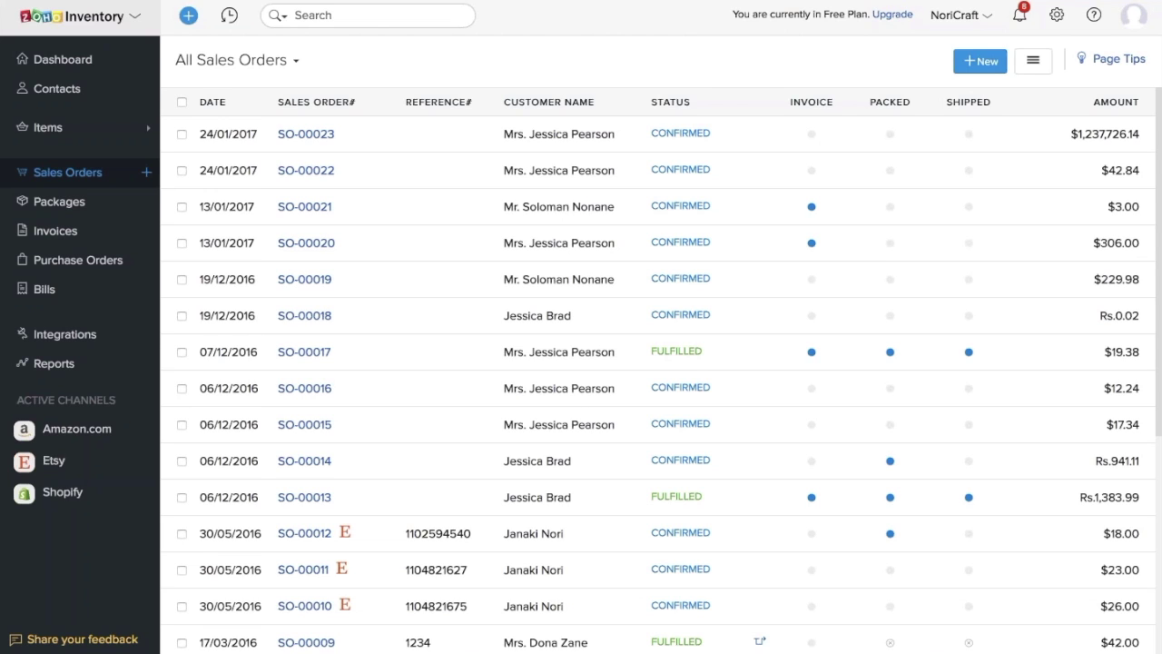
- Start a new sales order and choose the existing customer
click(147, 173)
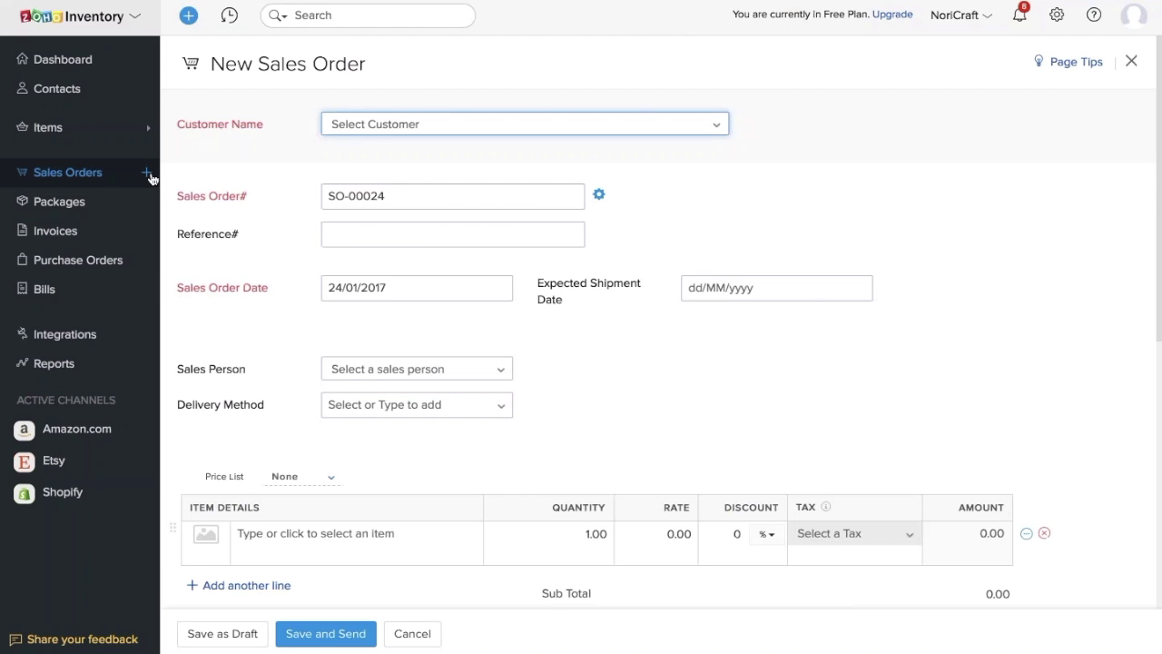
click(605, 123)
scroll(464, 299, down, 1)
scroll(464, 312, down, 1)
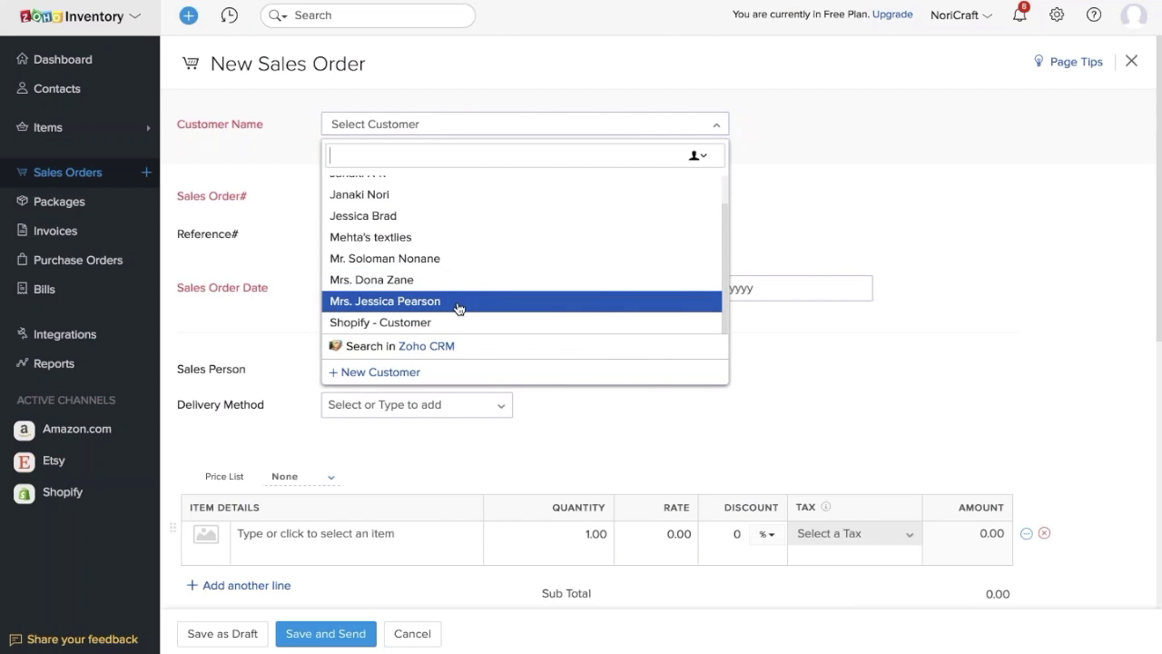
click(458, 305)
scroll(459, 308, down, 2)
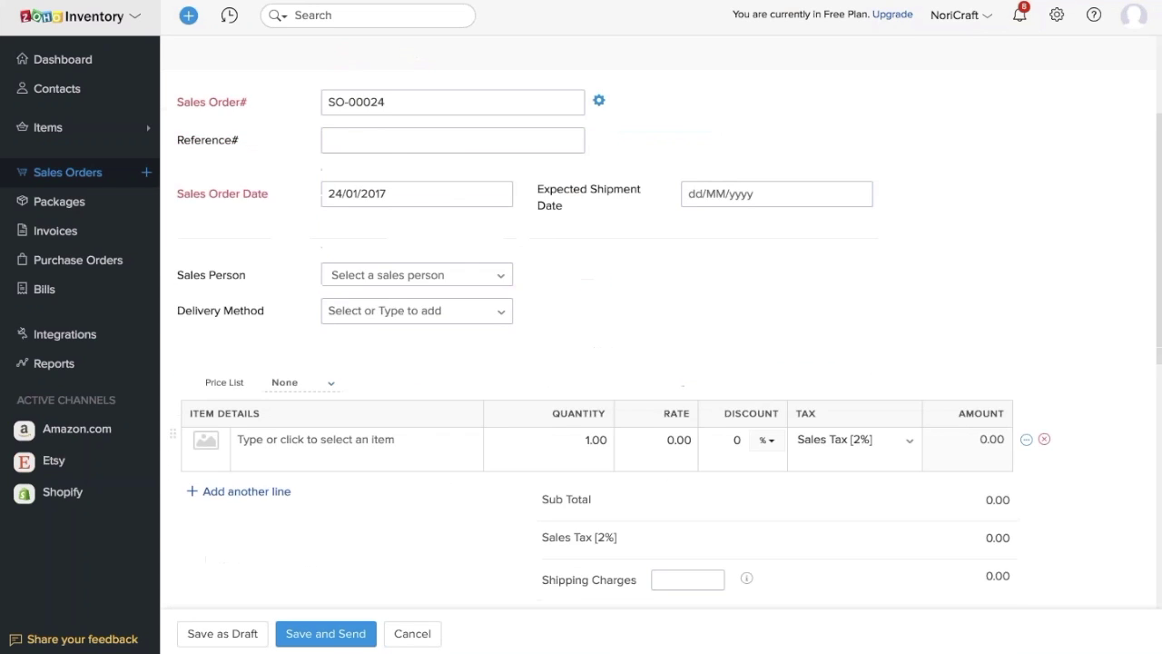
- Add Apple iPhone 6 Unlocked Gold and Apple iPhone 4 Verizon as the order lines
click(394, 428)
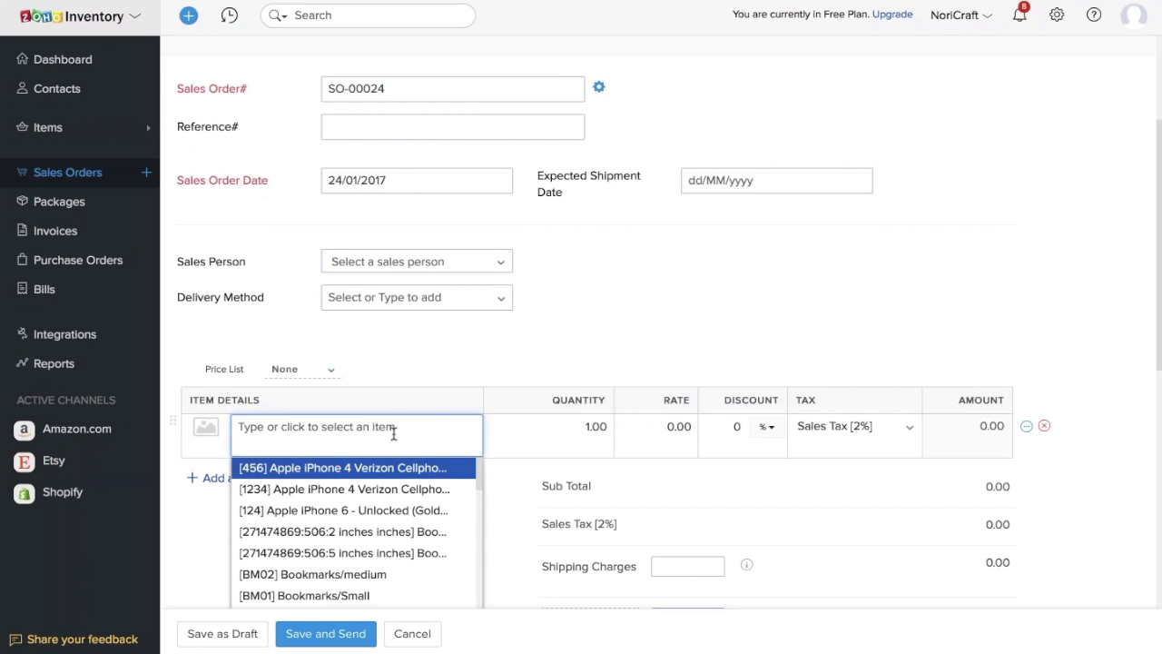
click(375, 510)
scroll(373, 524, down, 2)
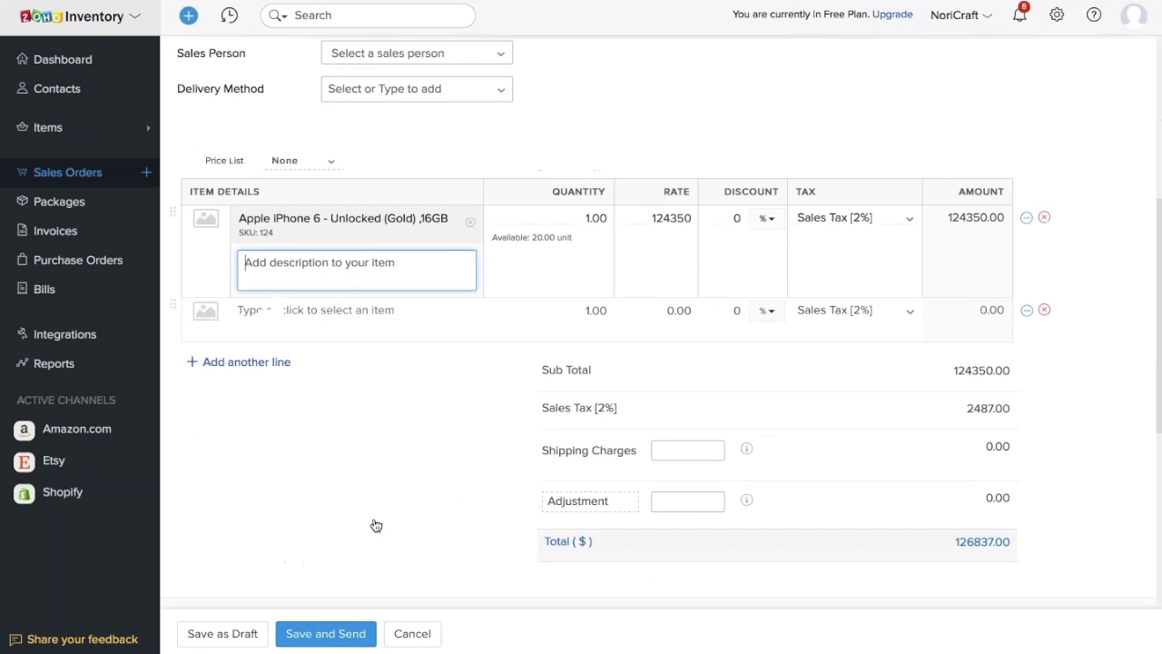
click(373, 303)
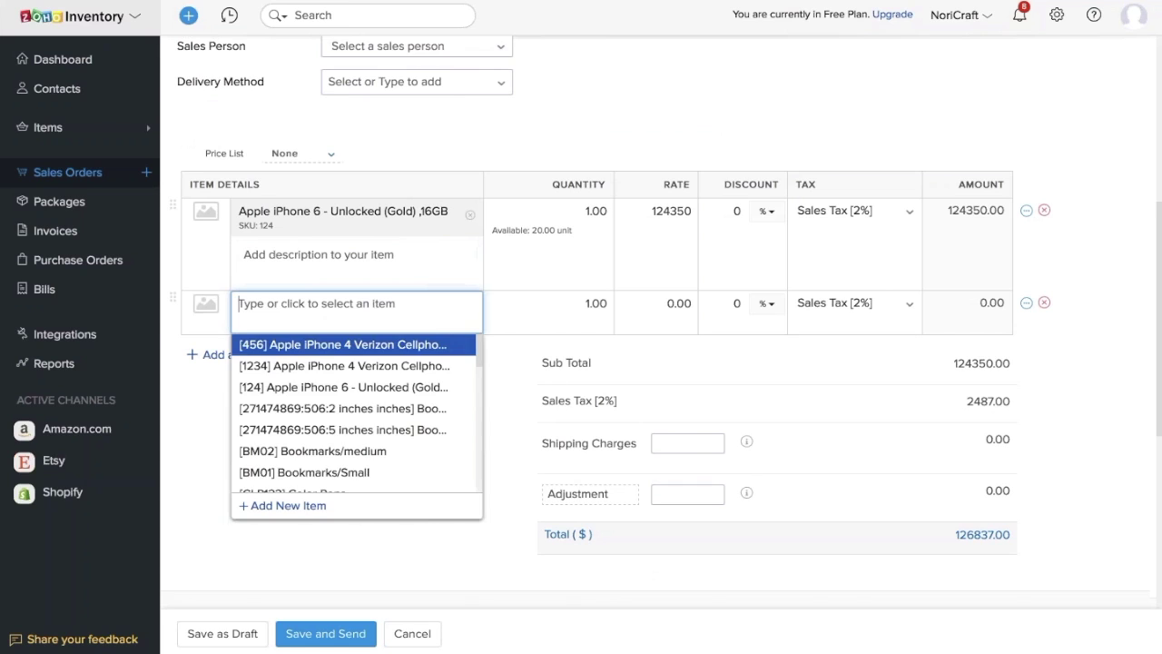
key(Escape)
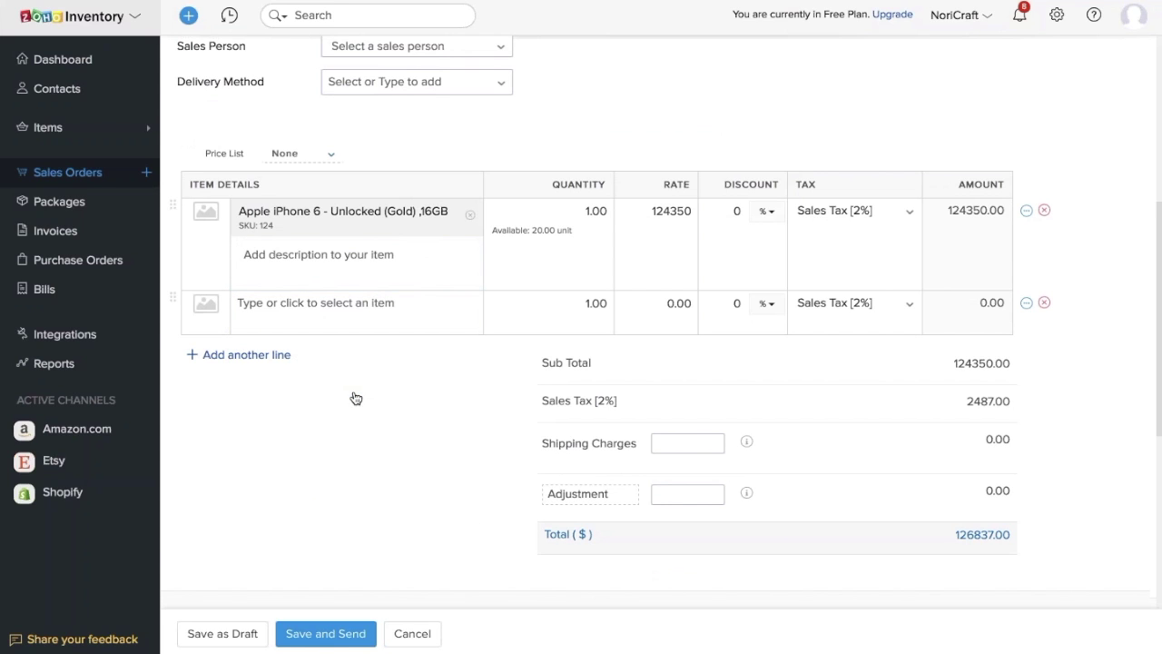
click(376, 306)
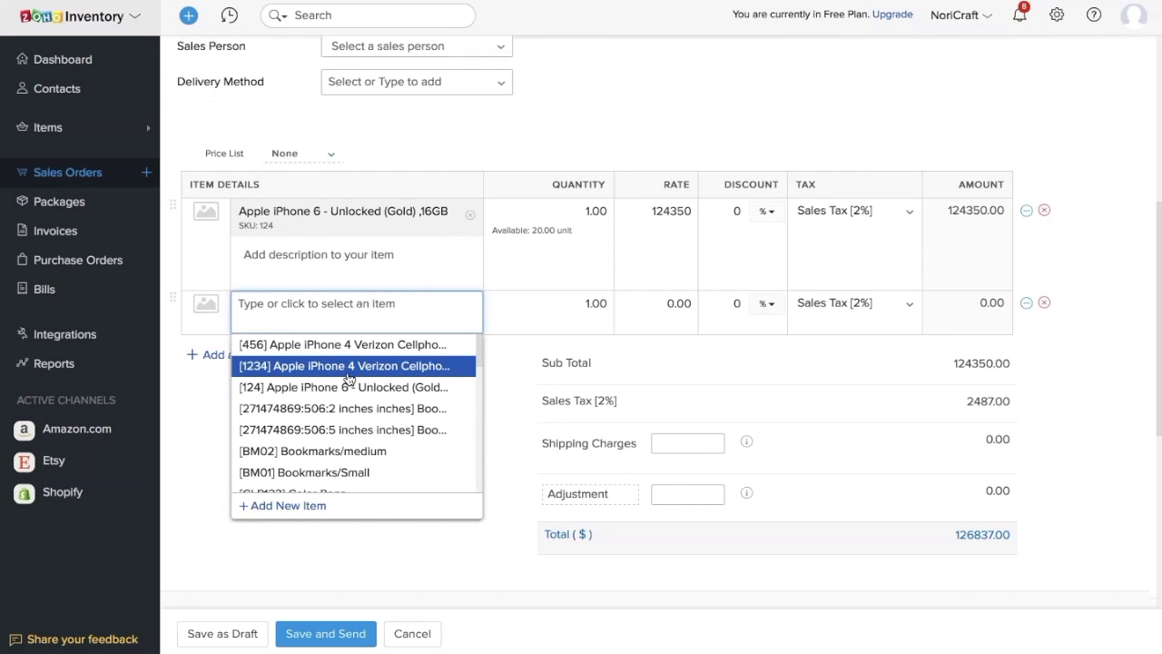
key(Escape)
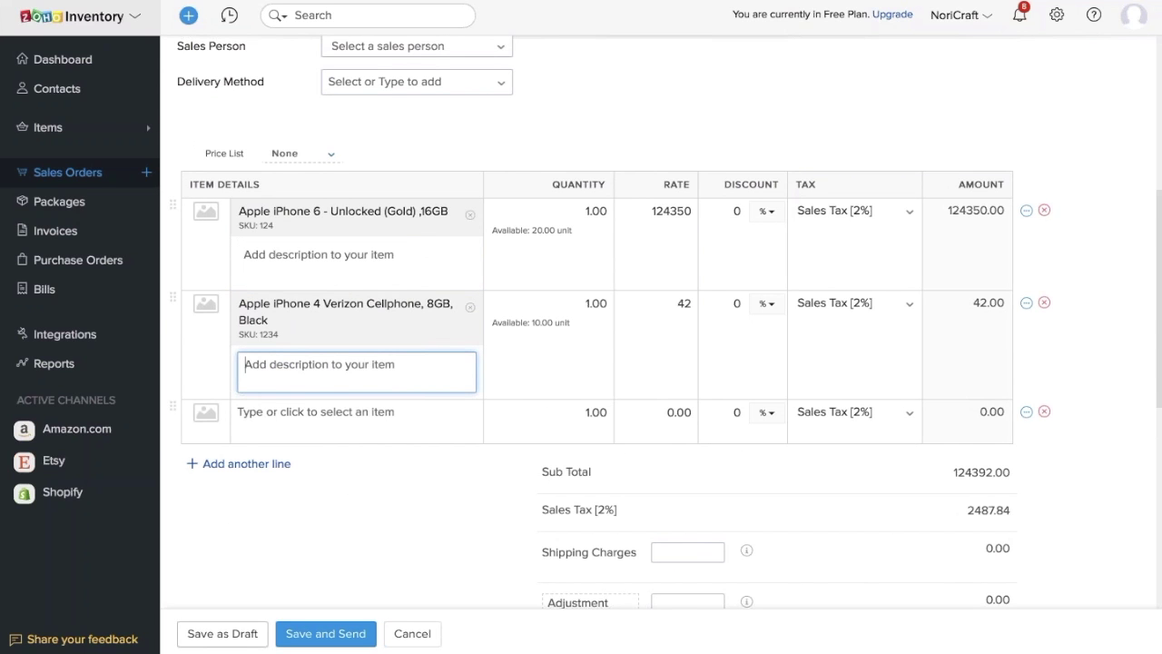
- Save sales order SO-00024 as a draft, mark it as confirmed, and switch to Zoho Books
click(221, 633)
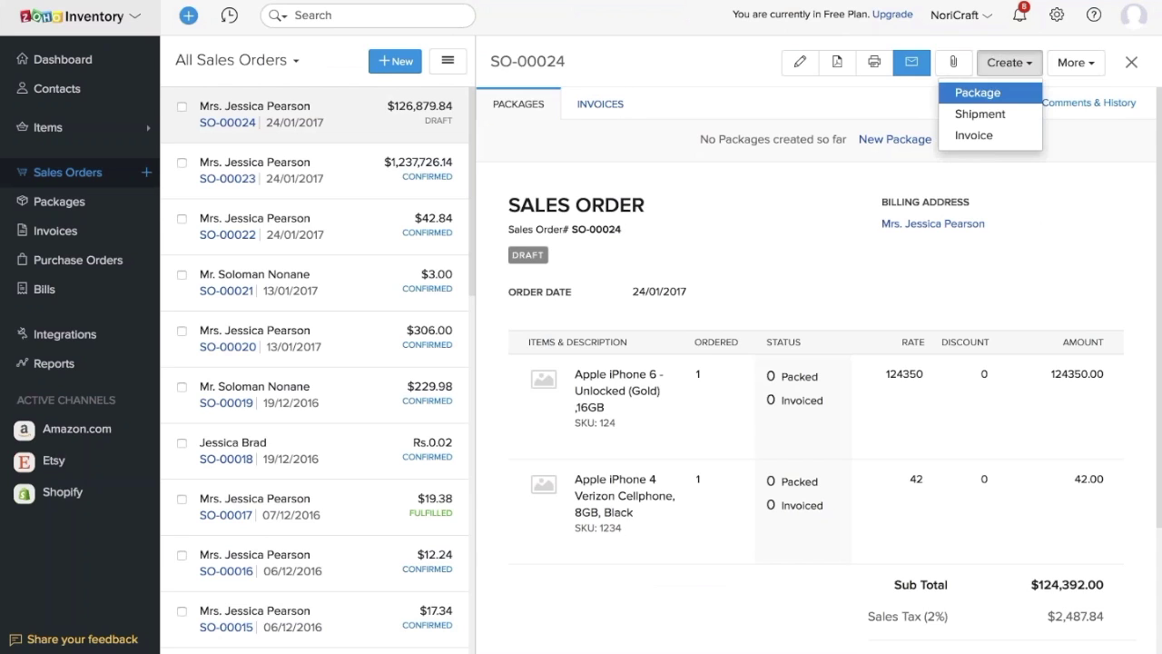
click(1085, 62)
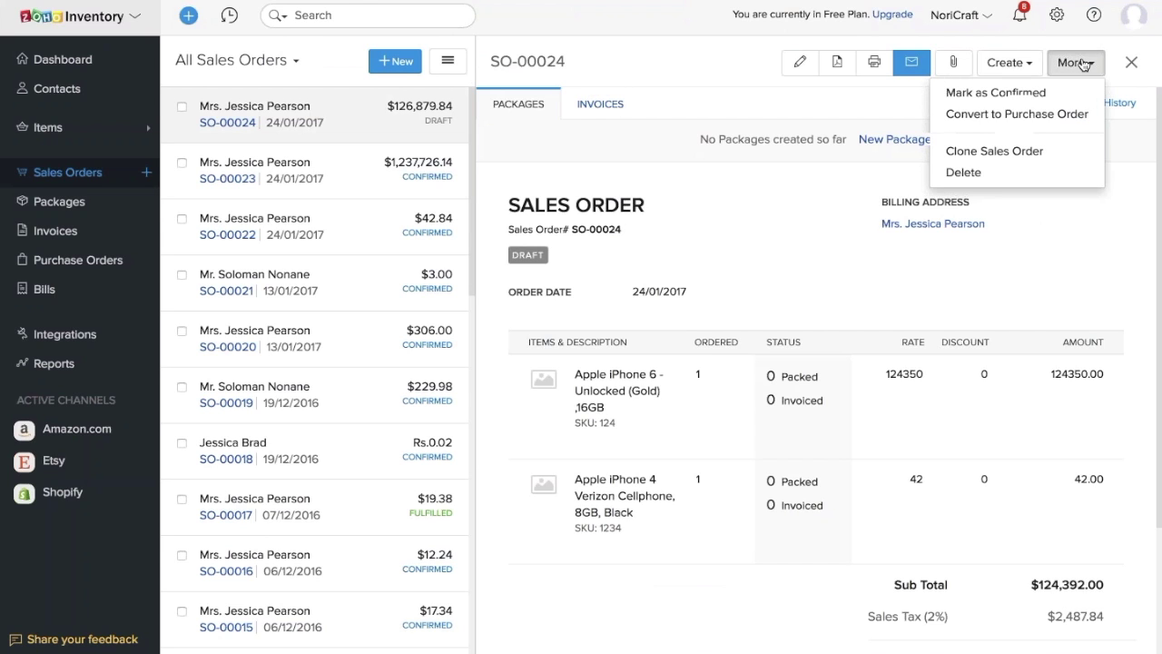
click(1033, 94)
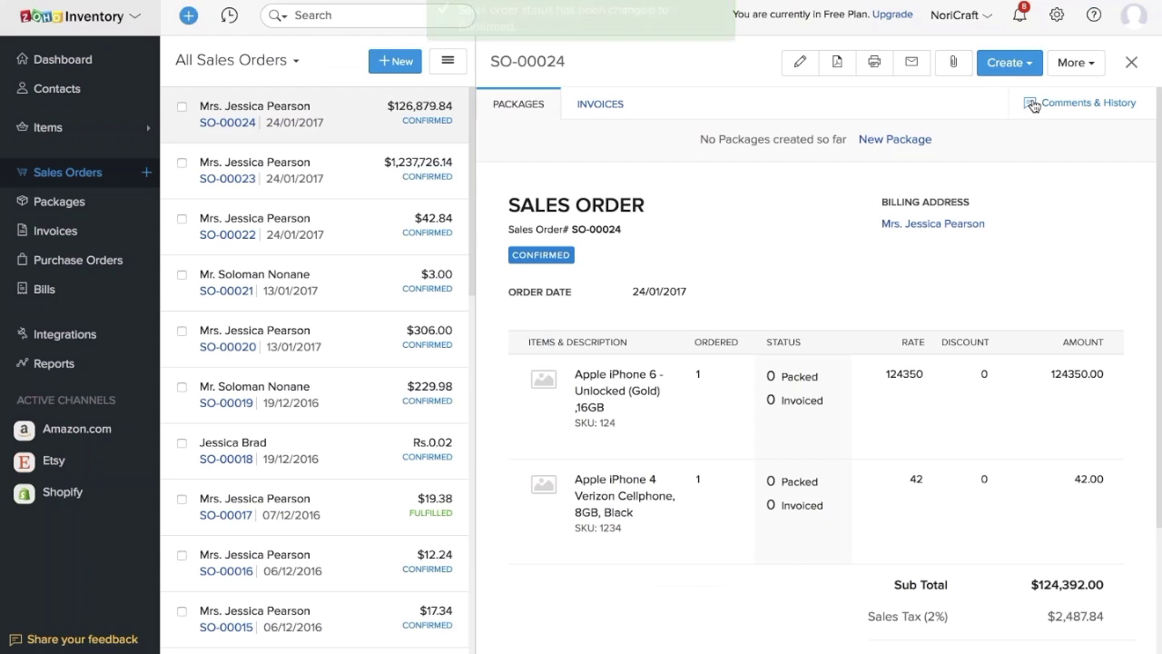
mouse_move(524, 9)
click(523, 9)
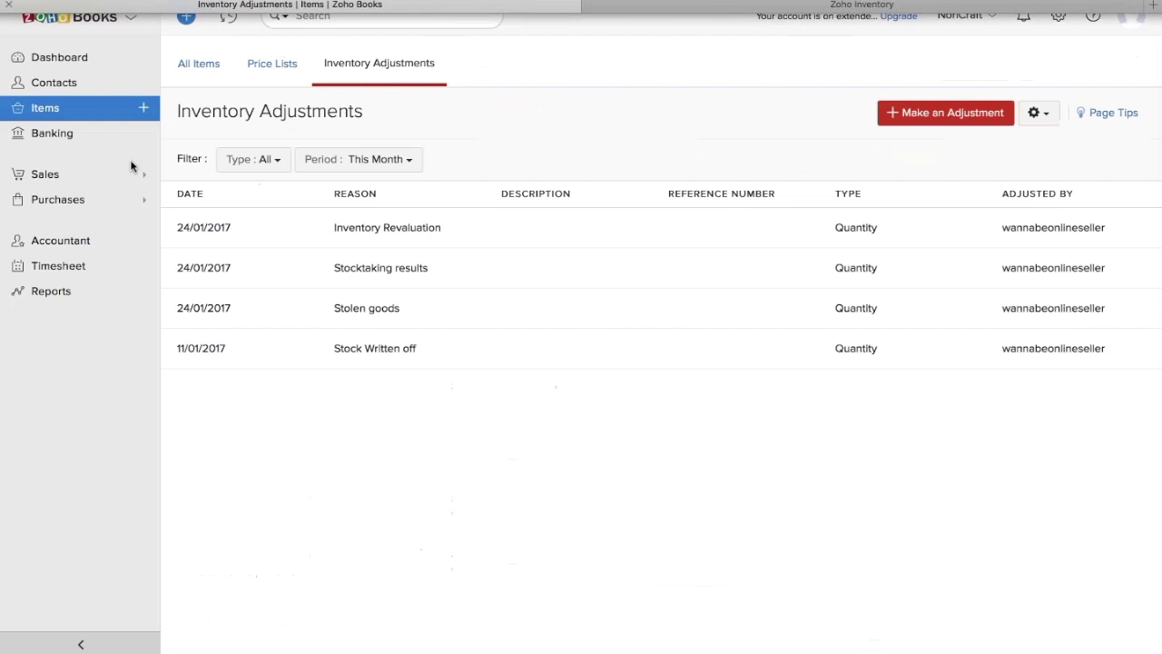
- View synced sales order SO-00024 in Zoho Books' Sales Orders list, then return to Zoho Inventory
click(40, 177)
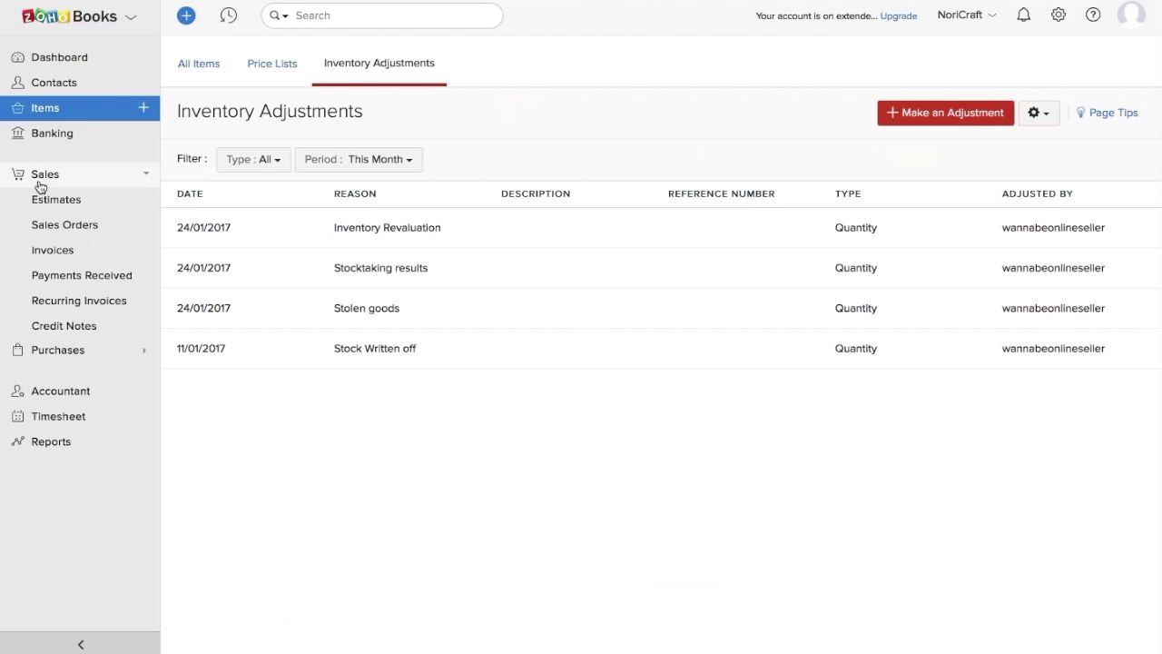
click(48, 234)
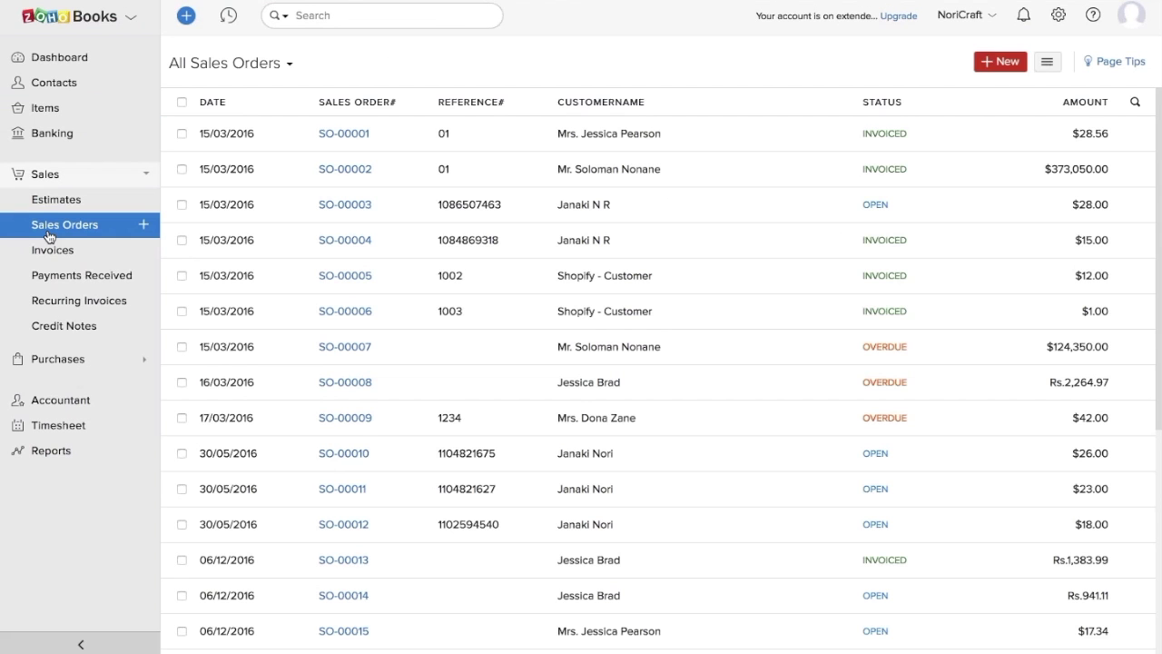
scroll(615, 355, down, 5)
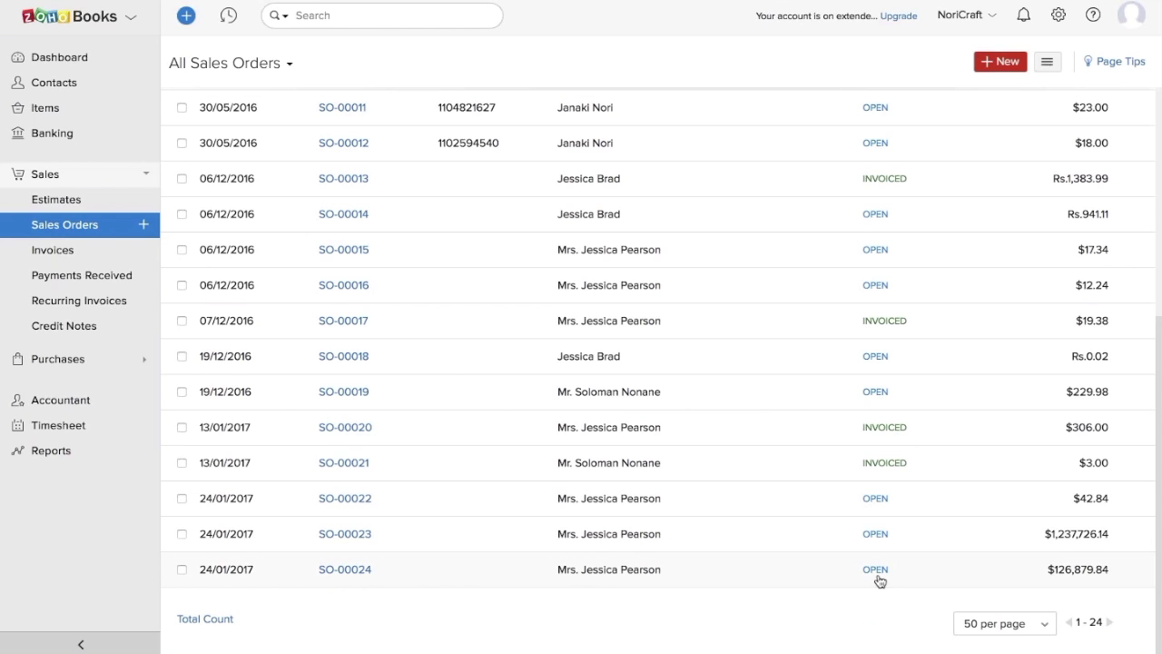
click(809, 579)
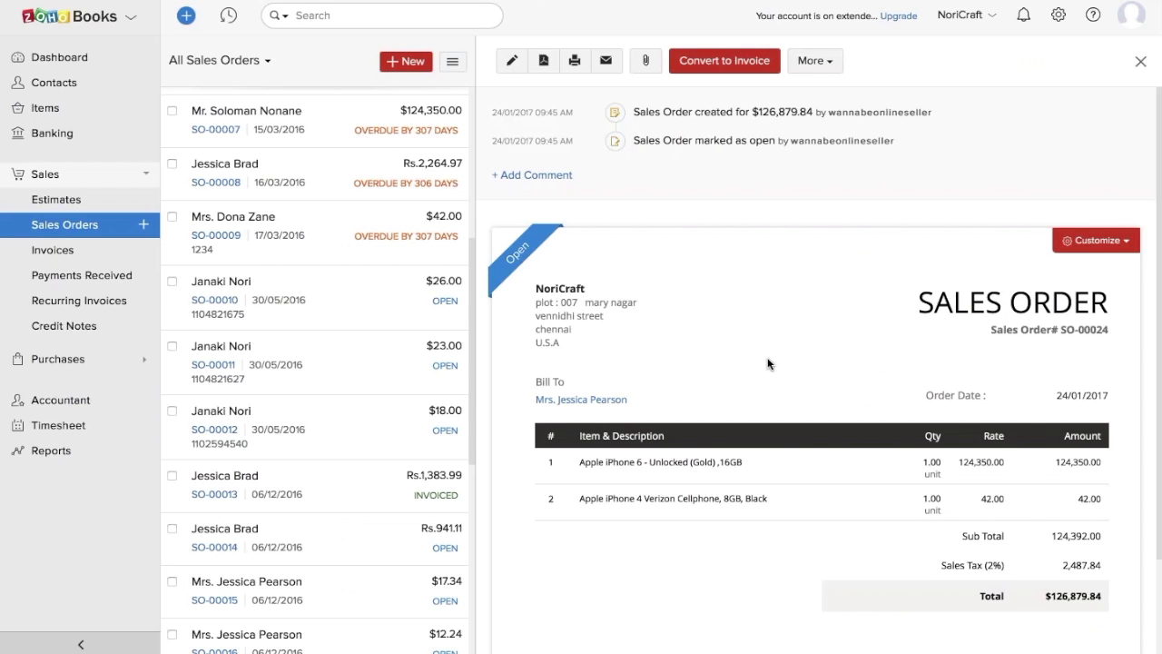
mouse_move(454, 5)
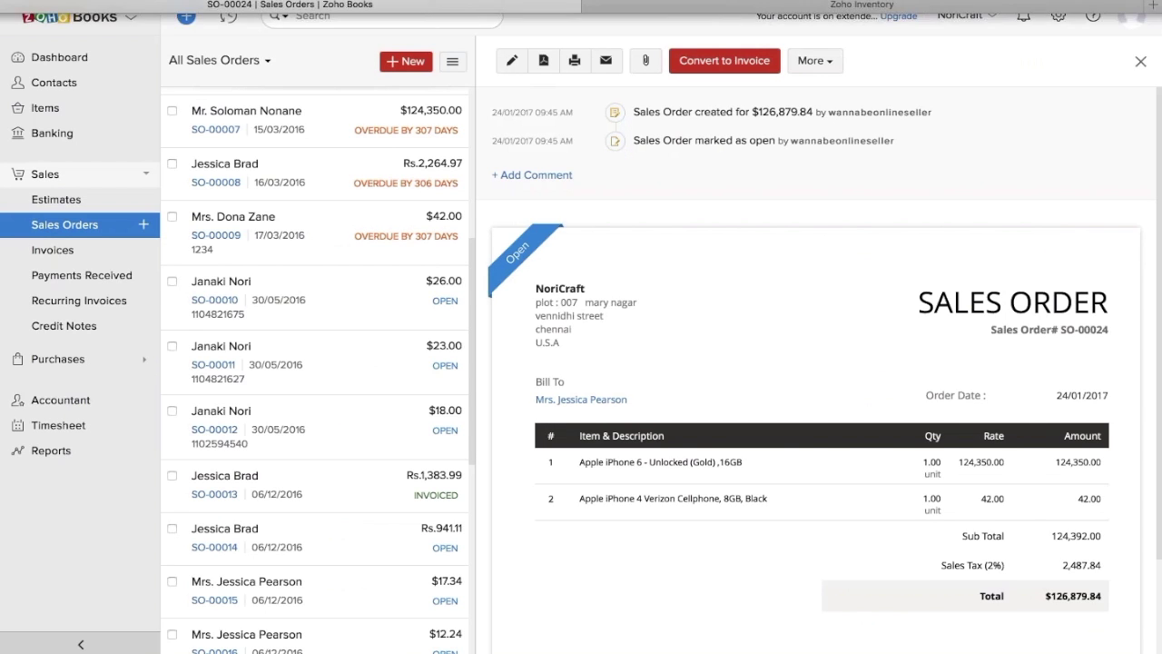
click(702, 8)
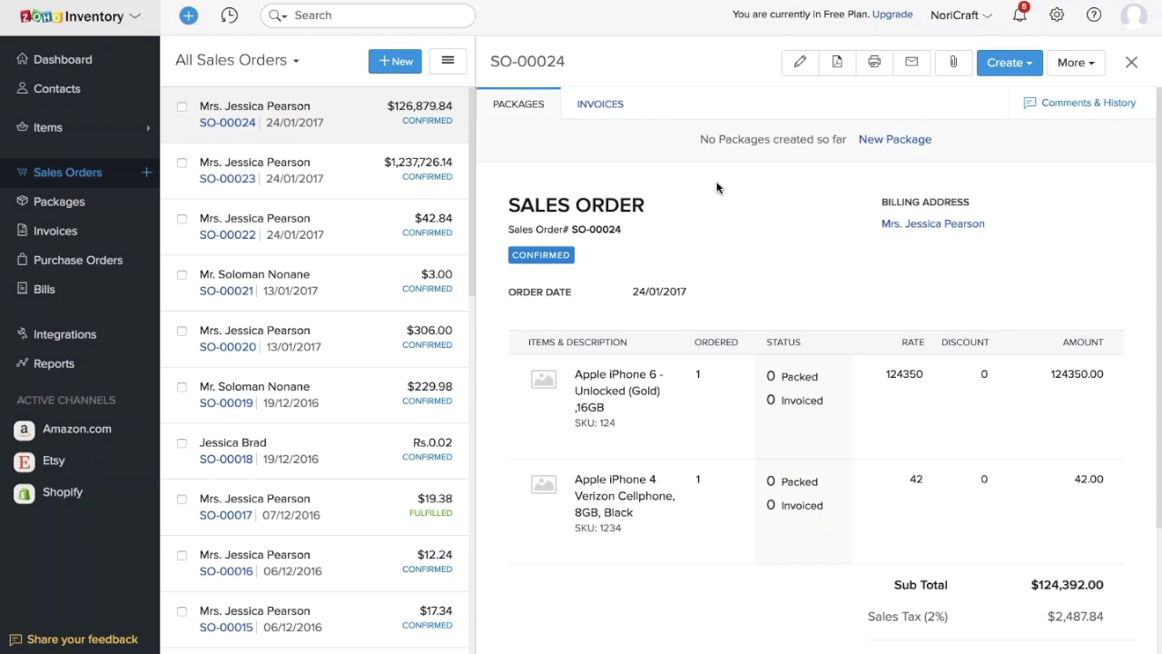
- Bring up confirmed order SO-00024 ($126,879.84, no packages yet) in the Zoho Inventory tab
mouse_move(581, 2)
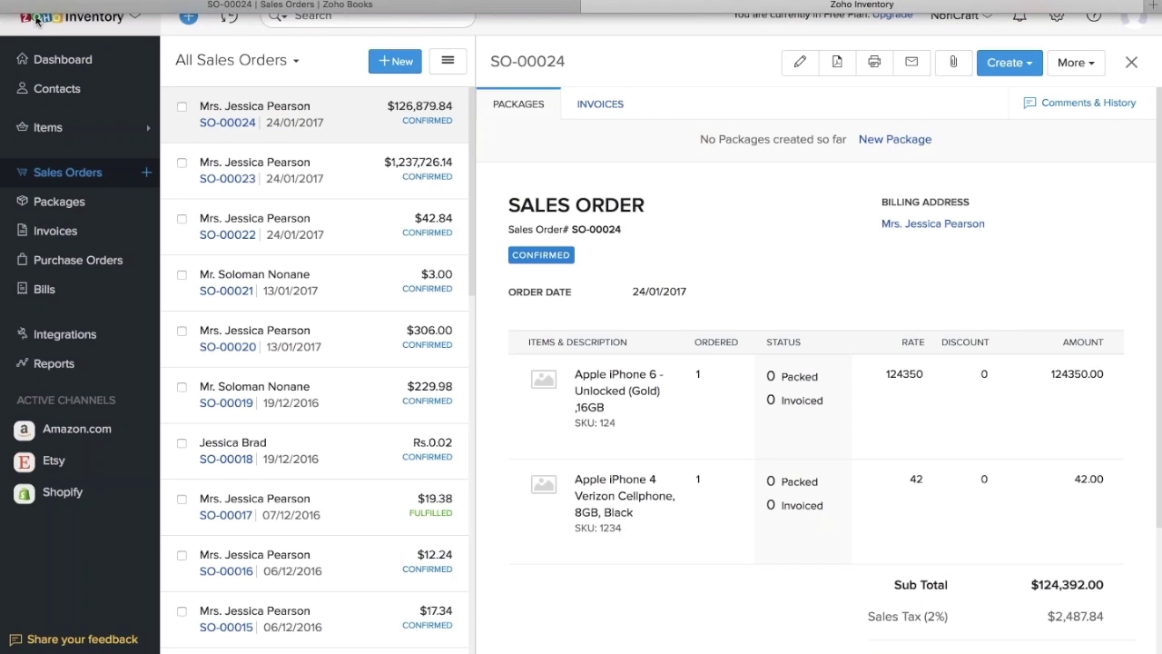